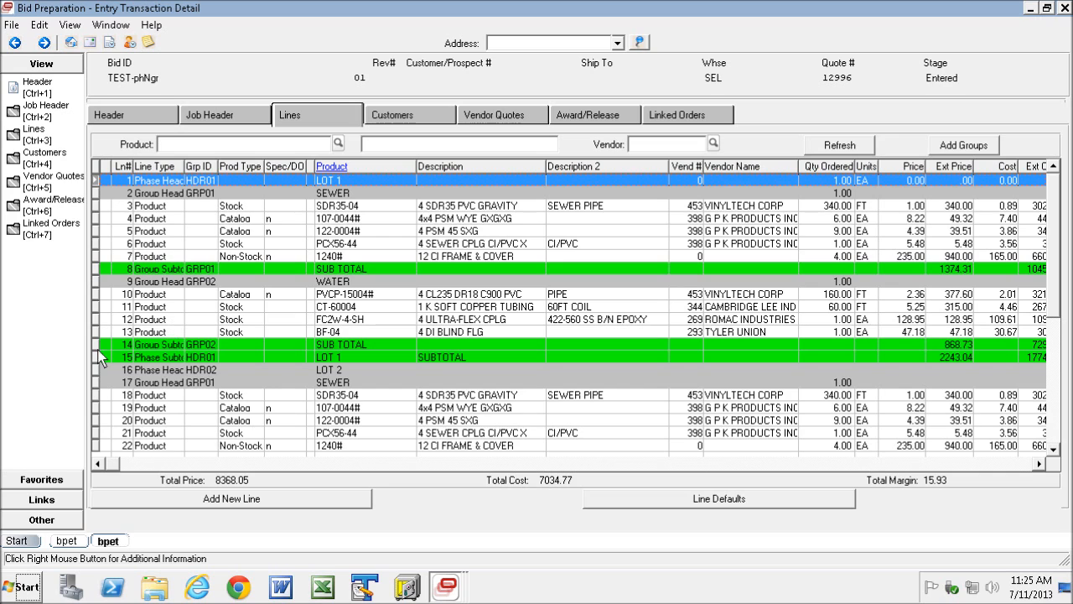
- Examine the LOT 1 phase from header to subtotal, including its SEWER and WATER group lines
left_click(101, 357)
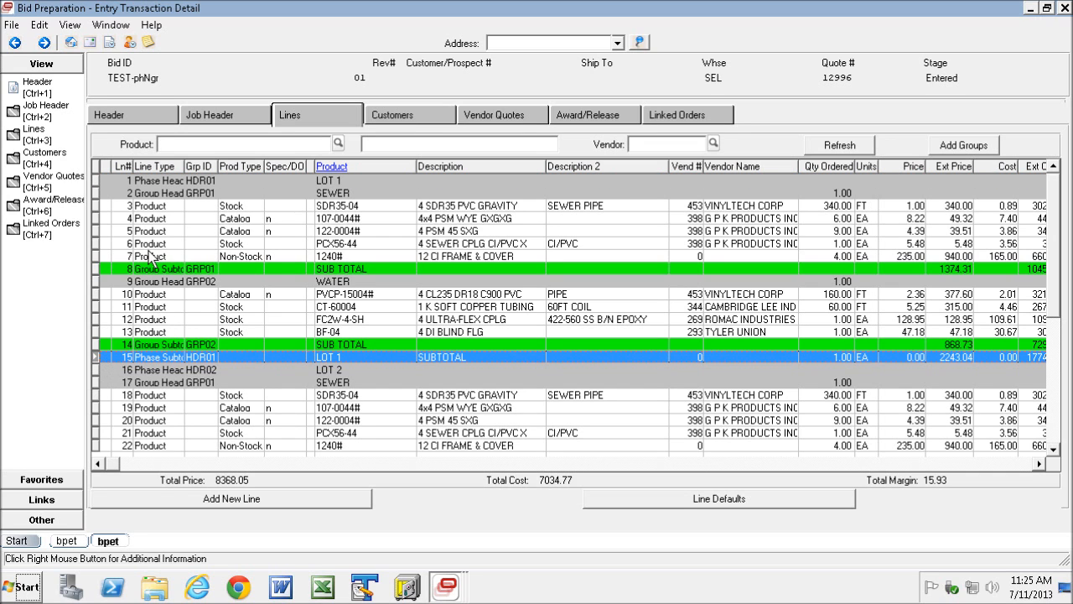
left_click(102, 194)
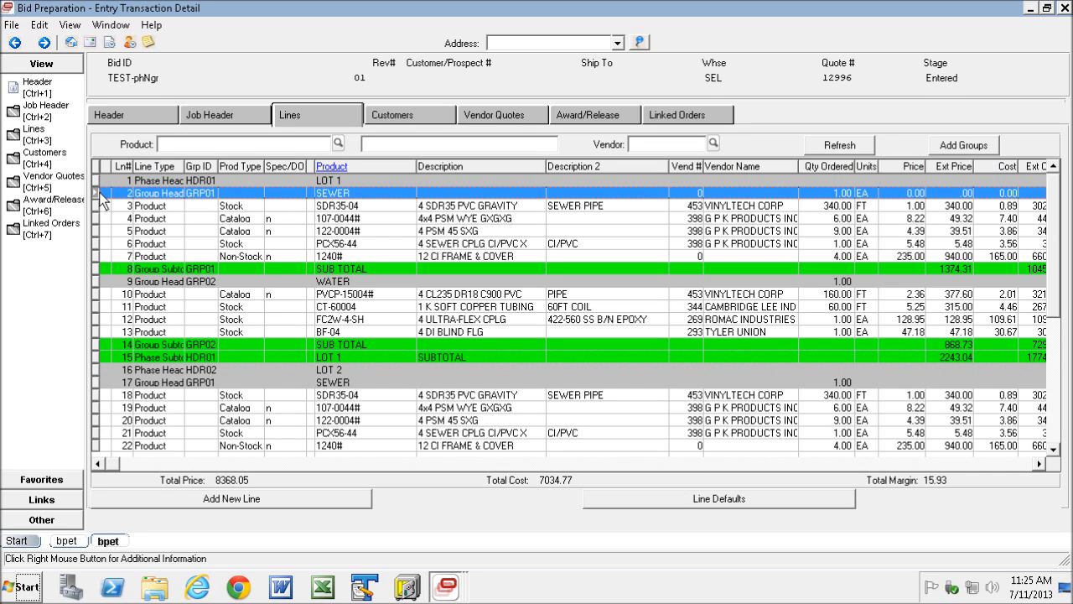
left_click(103, 269)
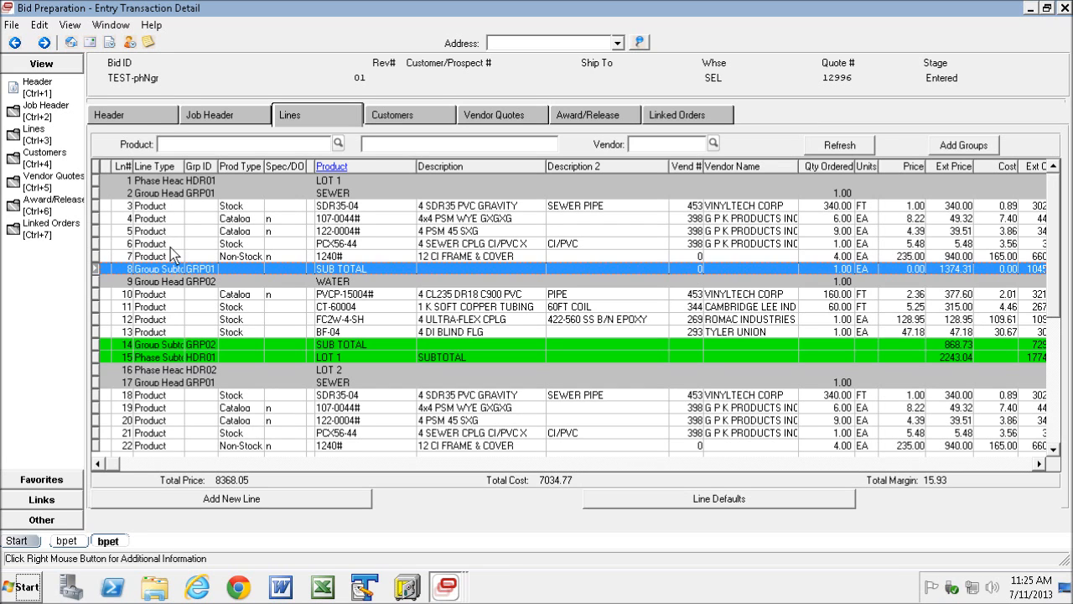
left_click(96, 180)
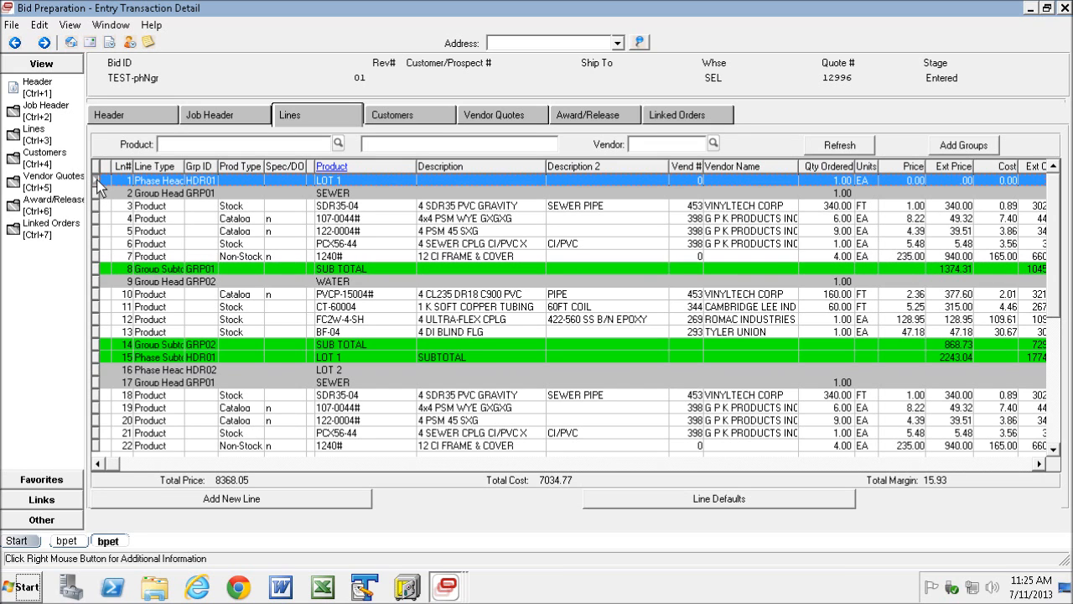
left_click(100, 359, "shift")
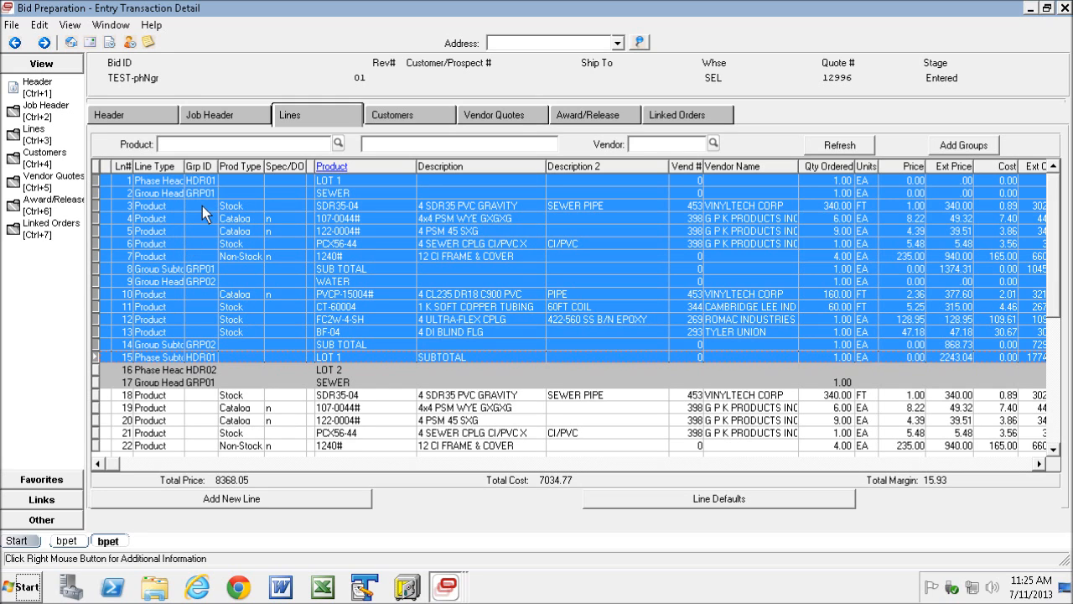
left_click(327, 193)
left_click(333, 283)
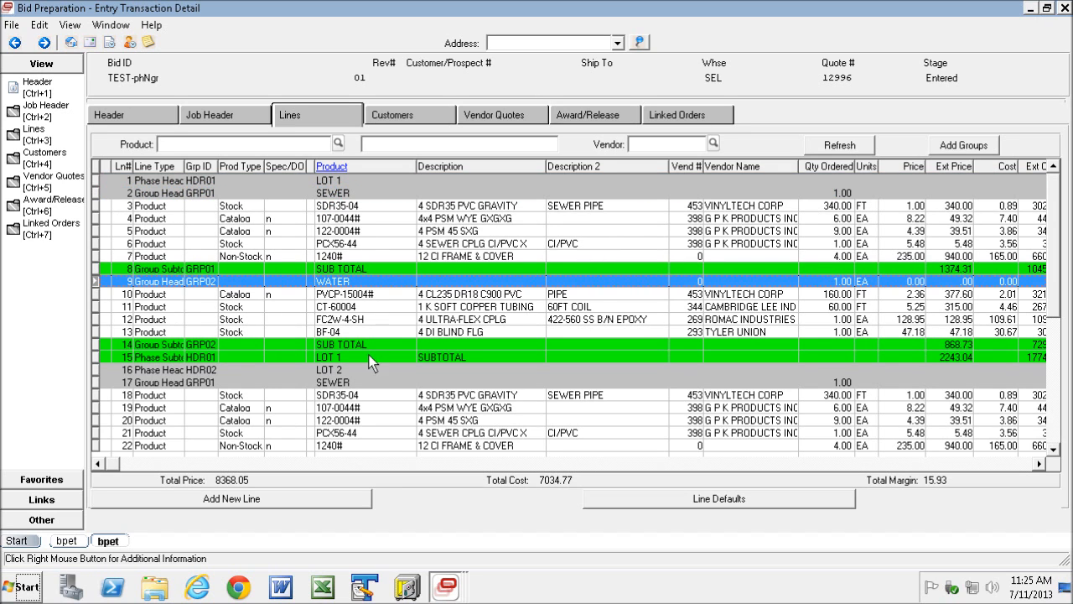
- Examine the LOT 2 phase header and the SEWER and WATER group headers beneath it
left_click(99, 370)
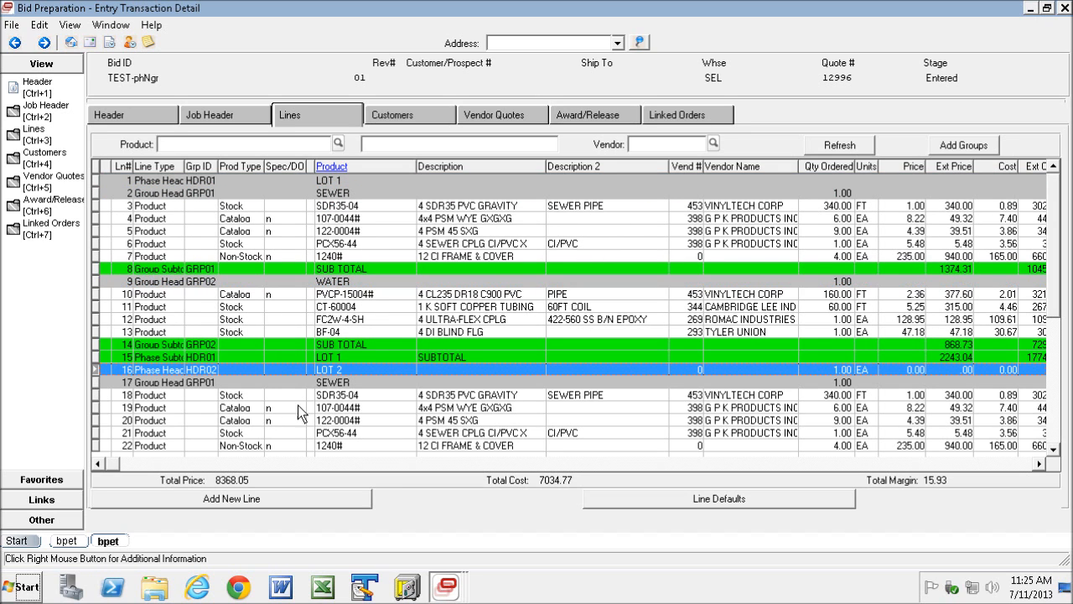
left_click(1055, 451)
scroll(1055, 453, "down", 2)
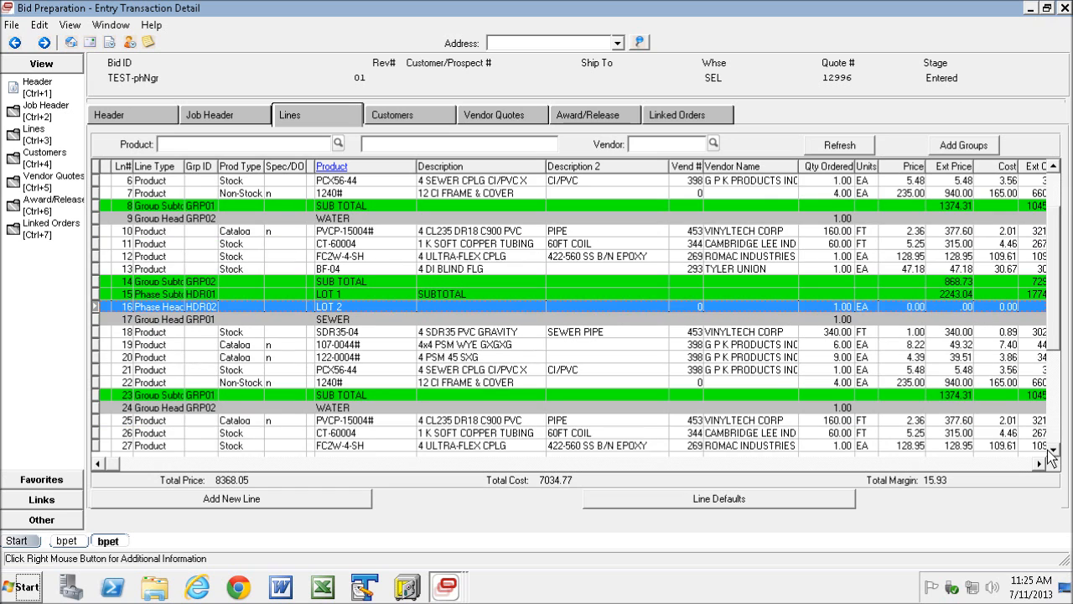
left_click(1055, 451)
left_click(1055, 452)
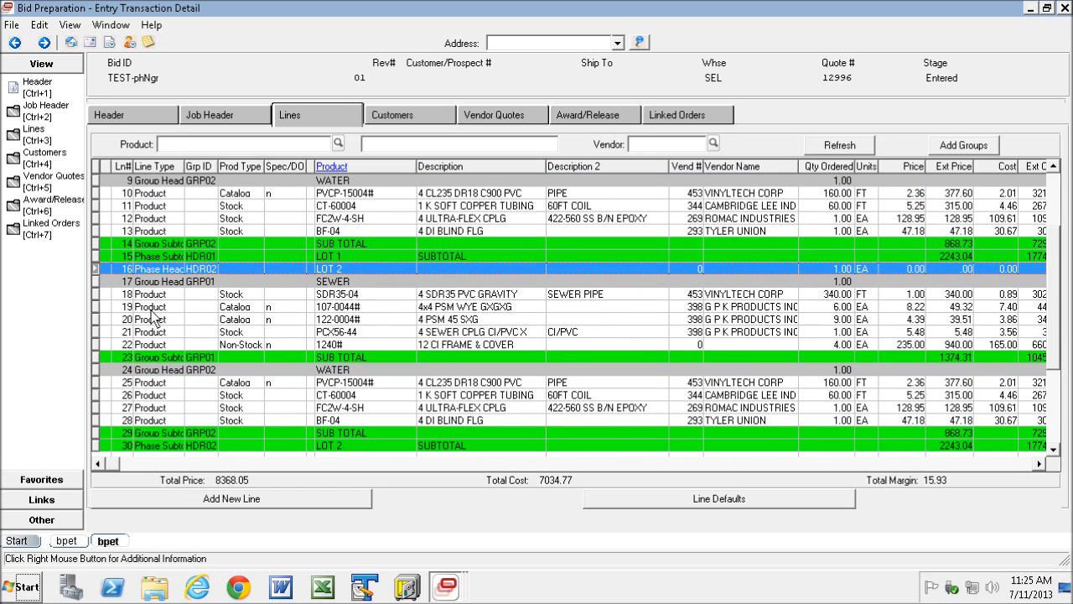
left_click(96, 282)
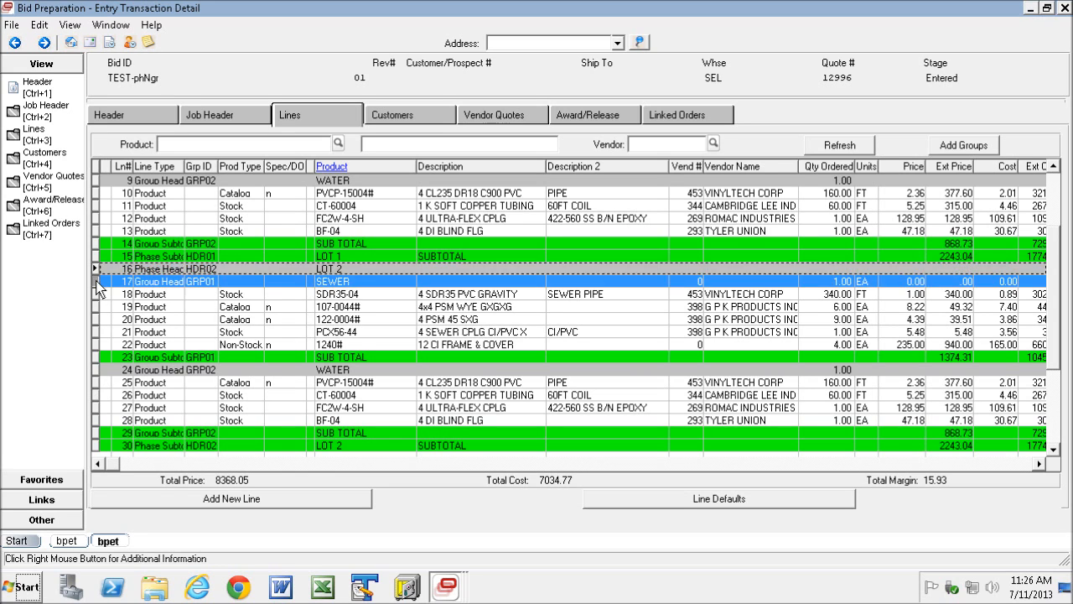
left_click(95, 370)
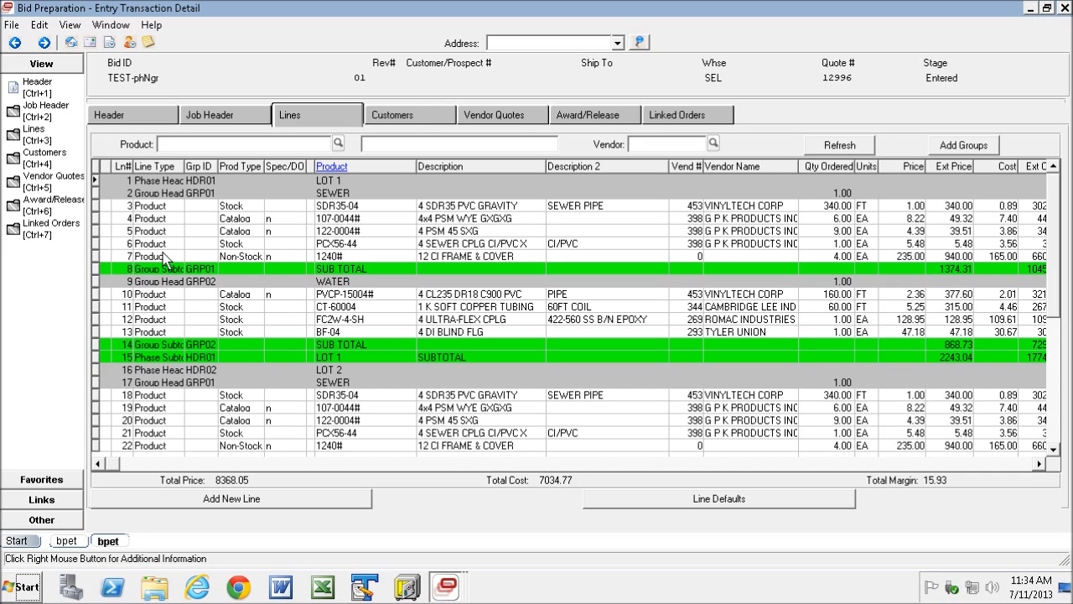
- Check the bid's customer list and open the newest BP Bid Proposal Print report at the LOT 1 heading on page 2
left_click(408, 115)
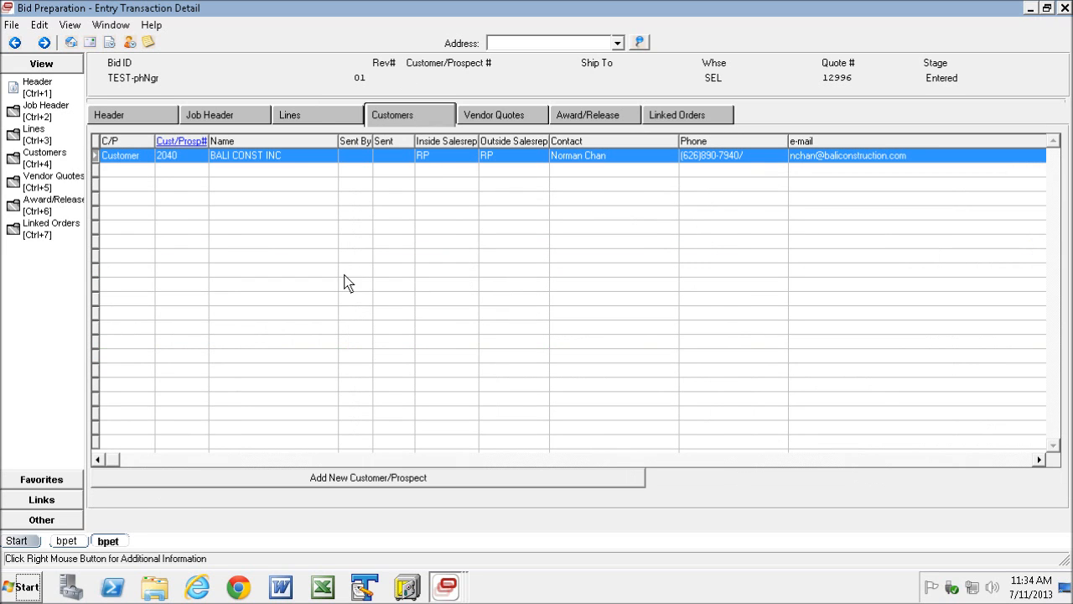
left_click(461, 591)
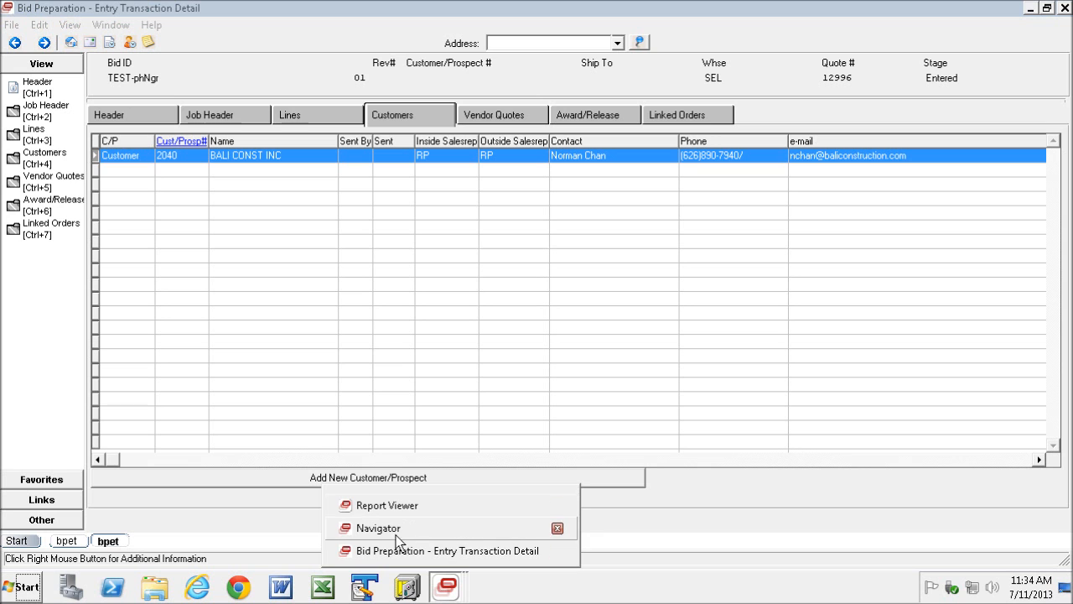
left_click(419, 507)
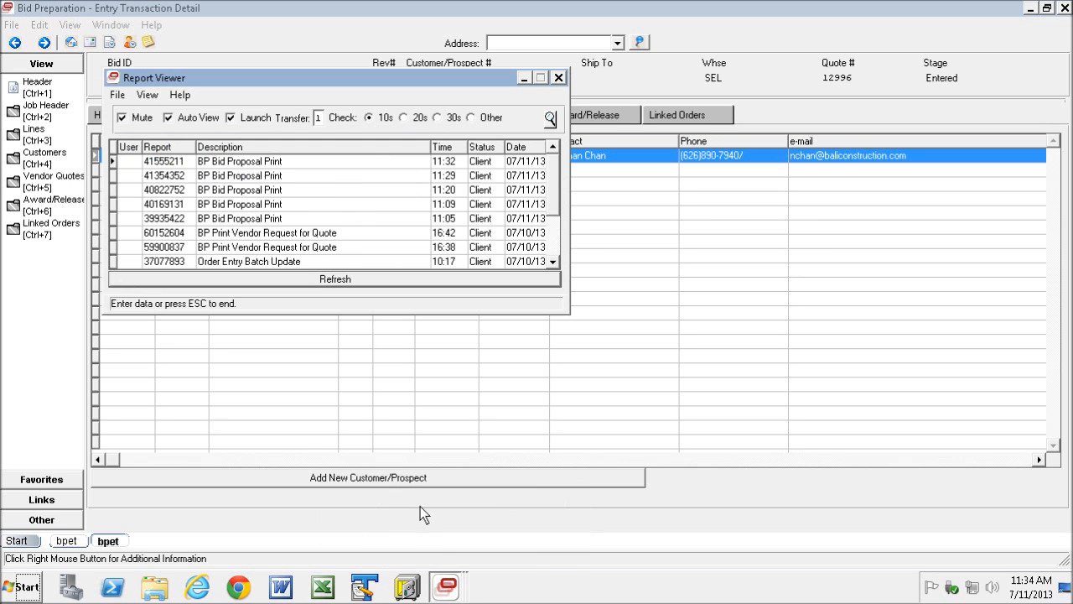
double_click(240, 162)
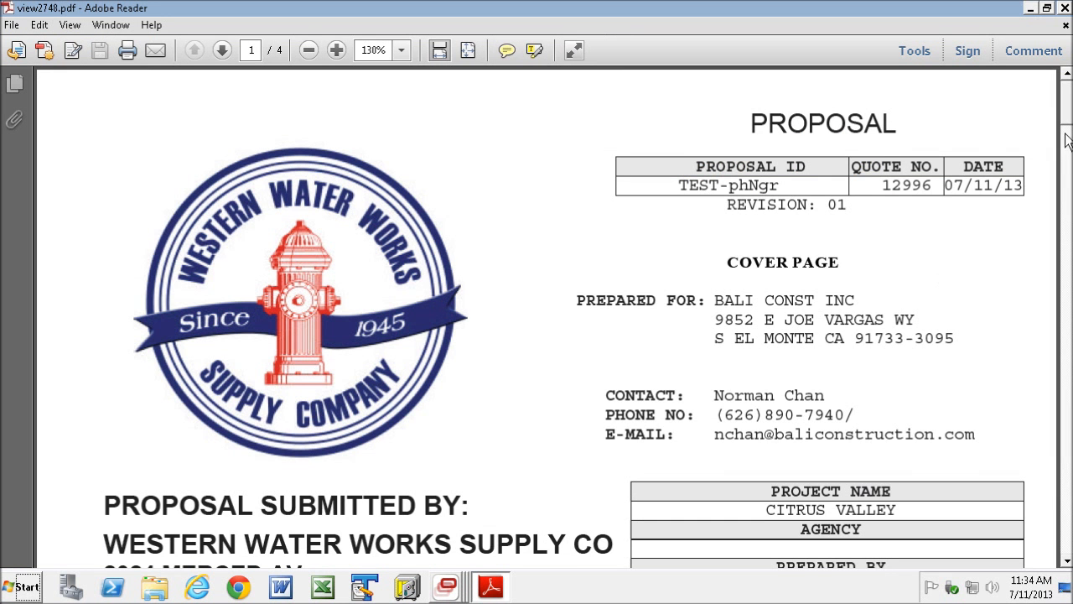
scroll(1068, 125, "down", 4)
left_click_drag(1068, 124, 1067, 219)
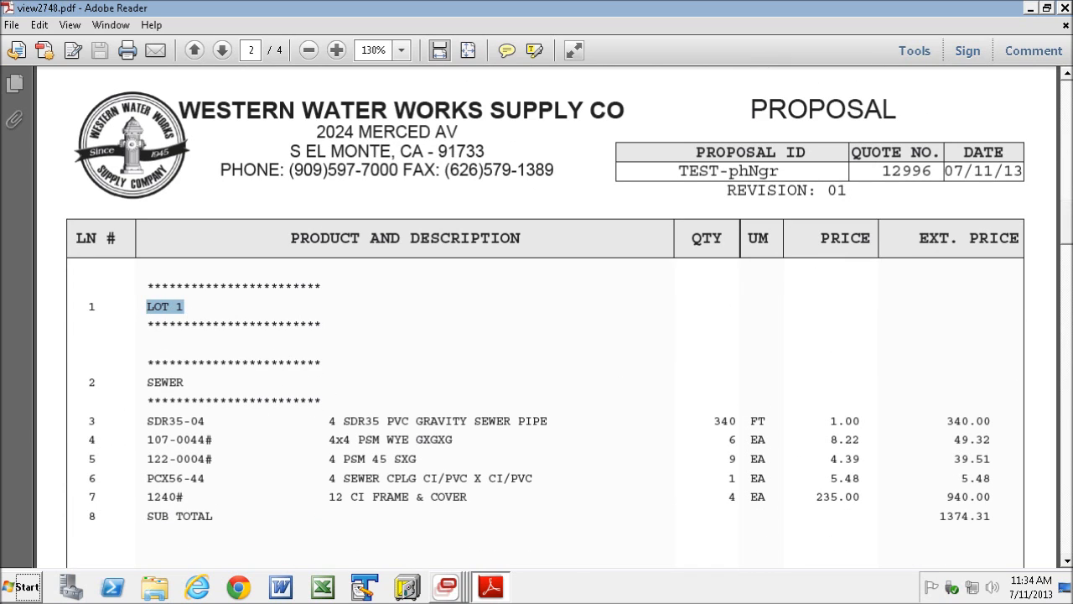
- Examine the printed proposal's LOT 1 SEWER and WATER groups, their subtotals, the LOT 1 subtotal and the LOT 2 heading
left_click_drag(1067, 221, 1067, 228)
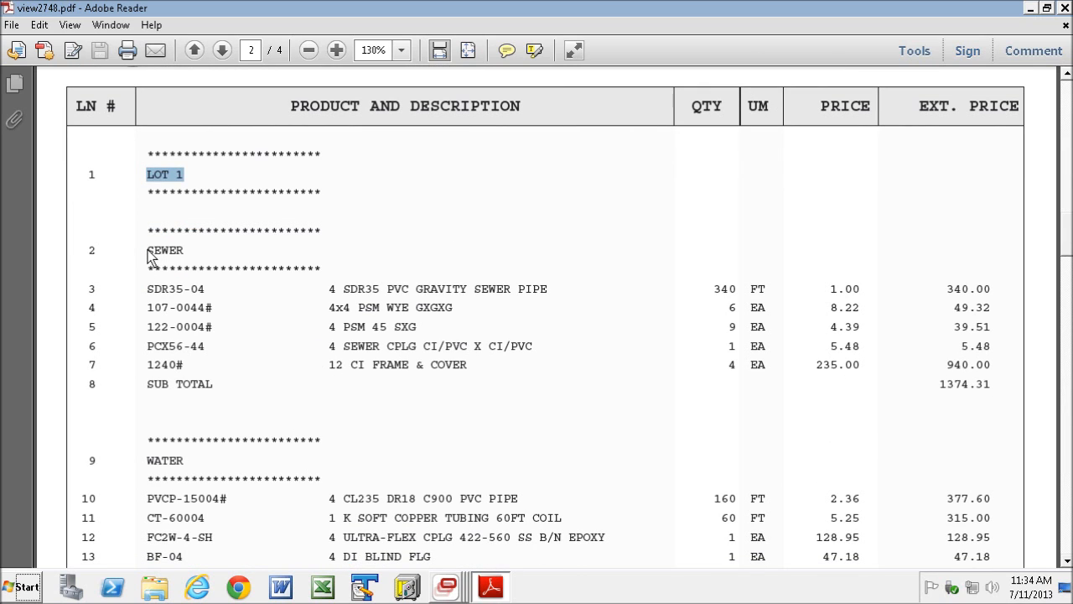
left_click_drag(148, 253, 1005, 398)
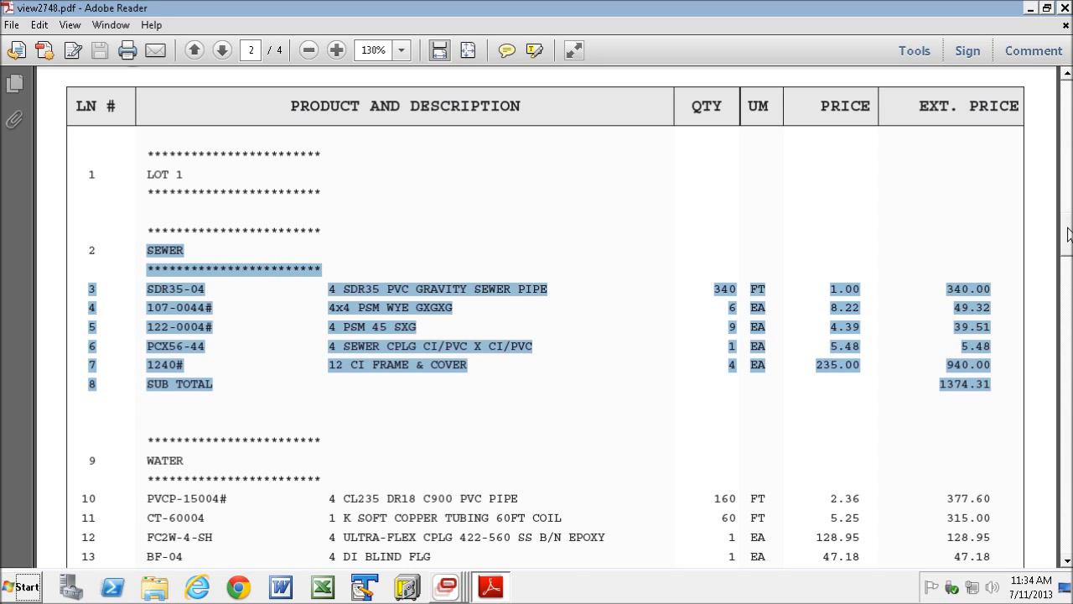
scroll(1070, 234, "down", 3)
left_click_drag(149, 352, 939, 475)
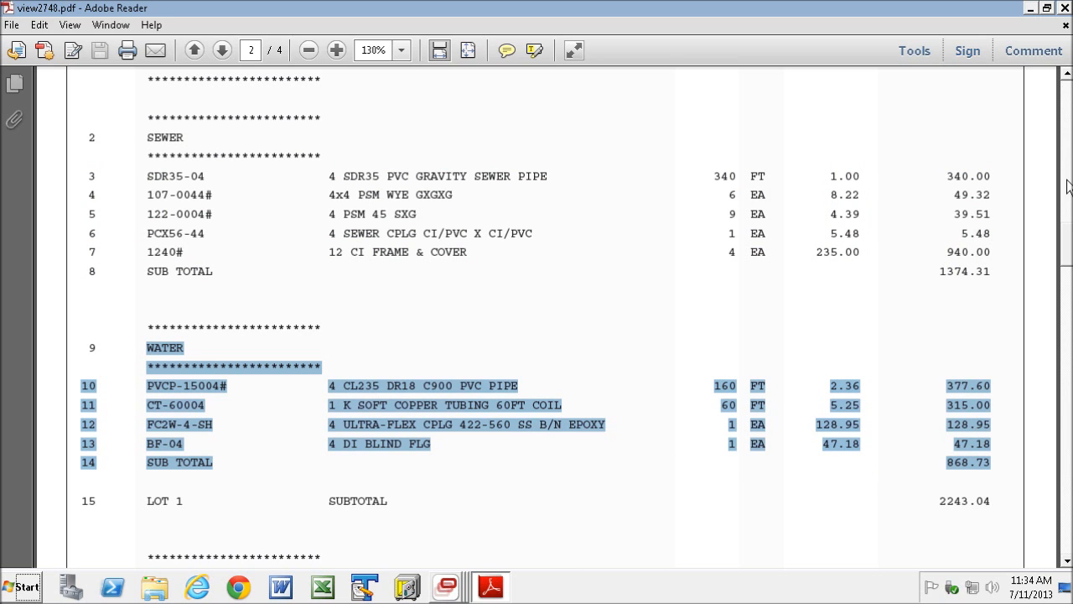
scroll(1069, 256, "down", 2)
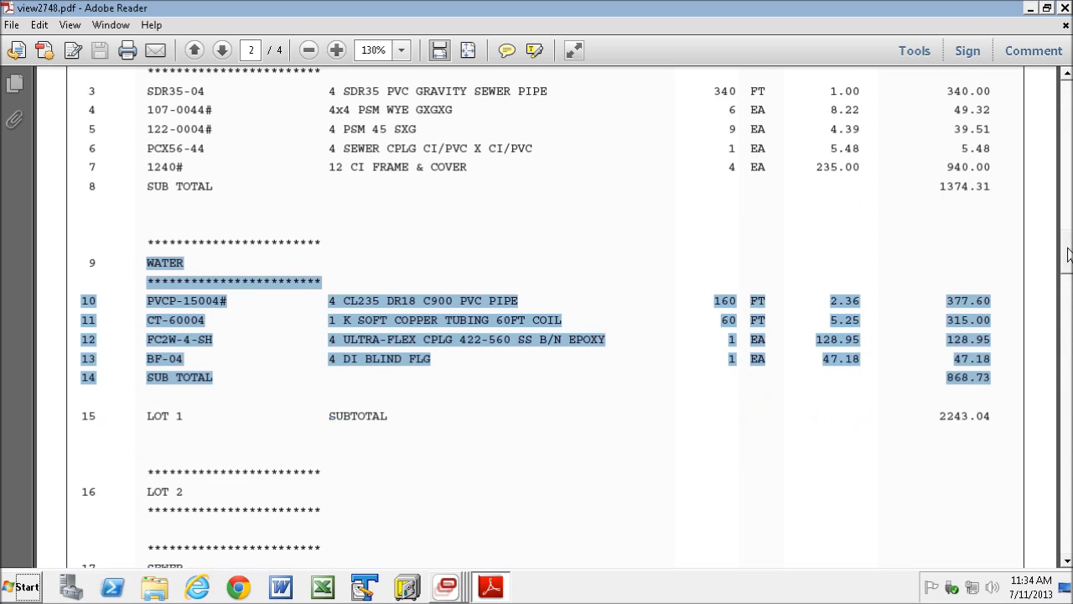
scroll(1068, 256, "down", 1)
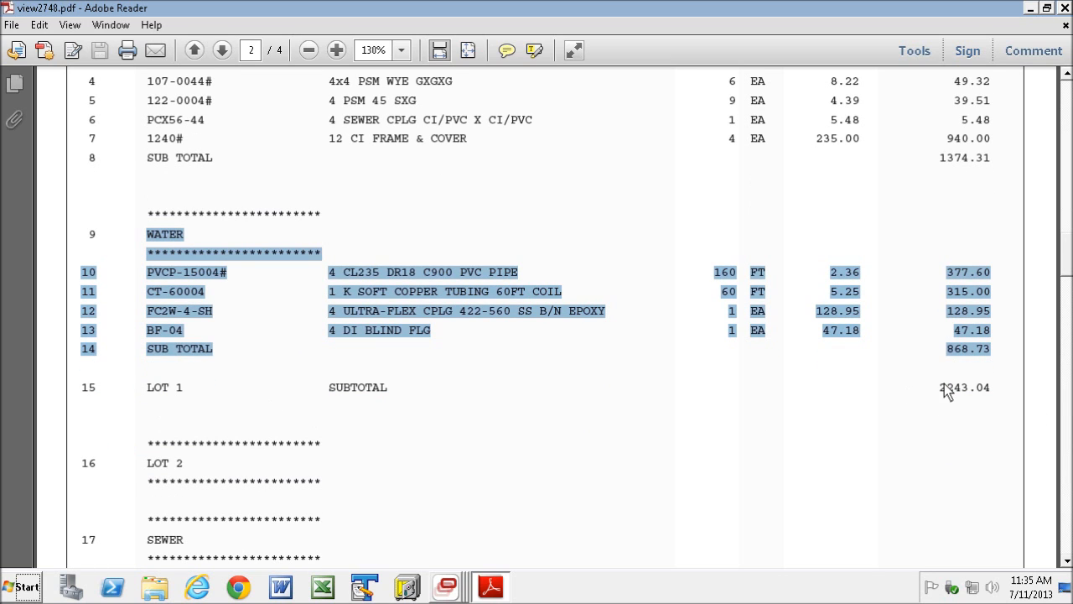
left_click_drag(941, 387, 1047, 387)
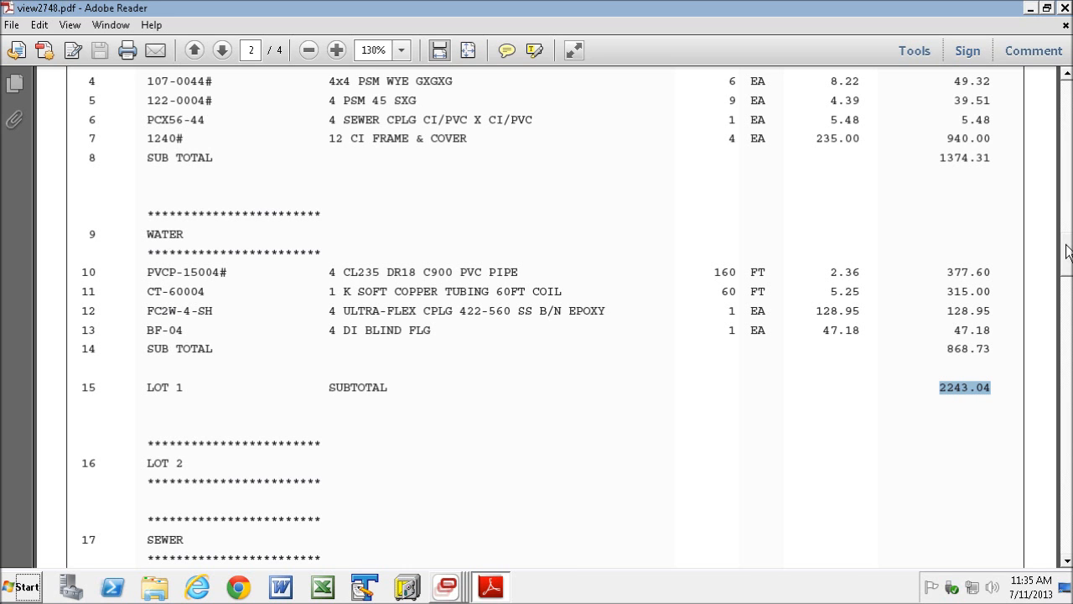
scroll(1068, 252, "down", 4)
left_click_drag(148, 350, 476, 381)
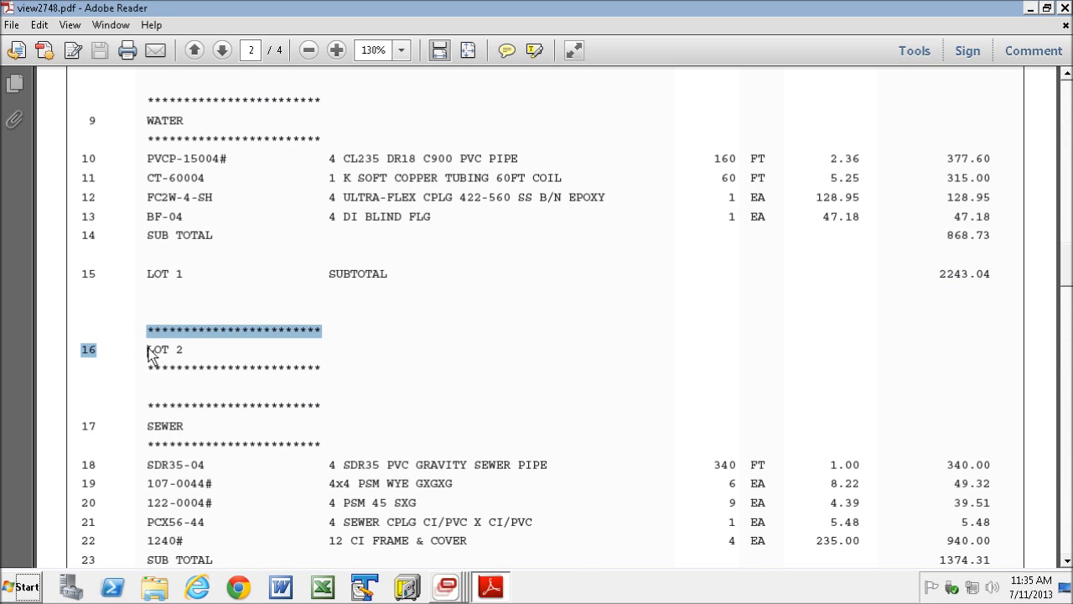
left_click(221, 362)
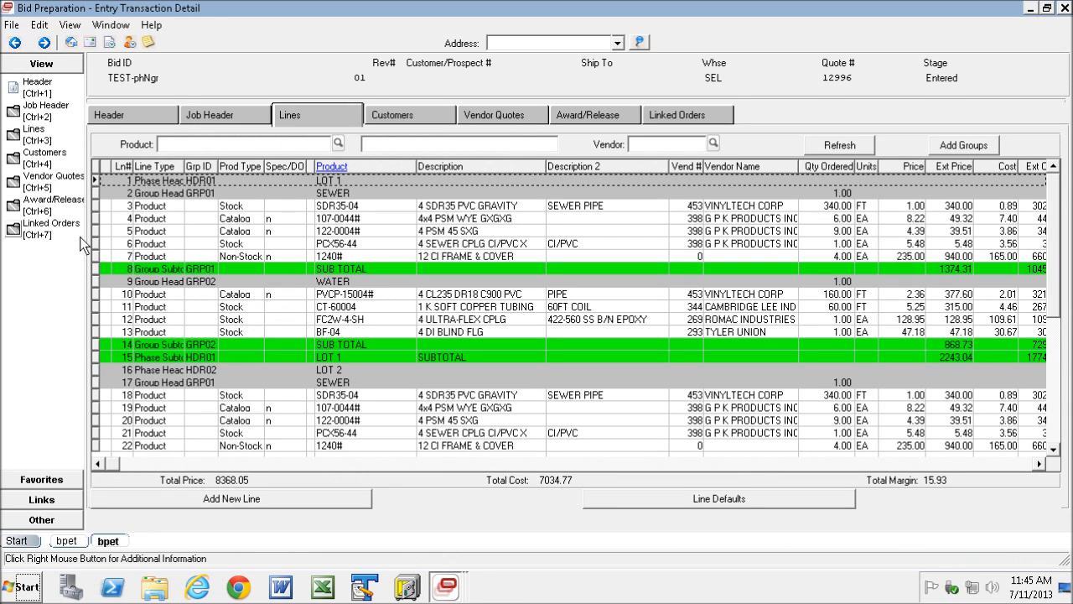
- Examine the bid lines from the LOT 1 and LOT 2 phase headers down to the Bid Total line
left_click(97, 181)
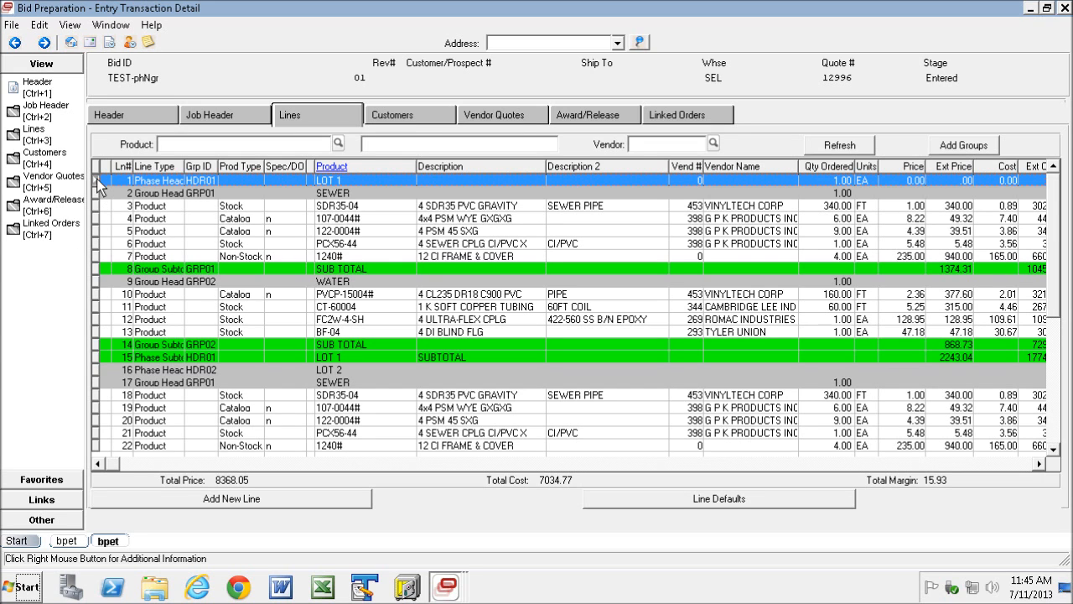
left_click(97, 370)
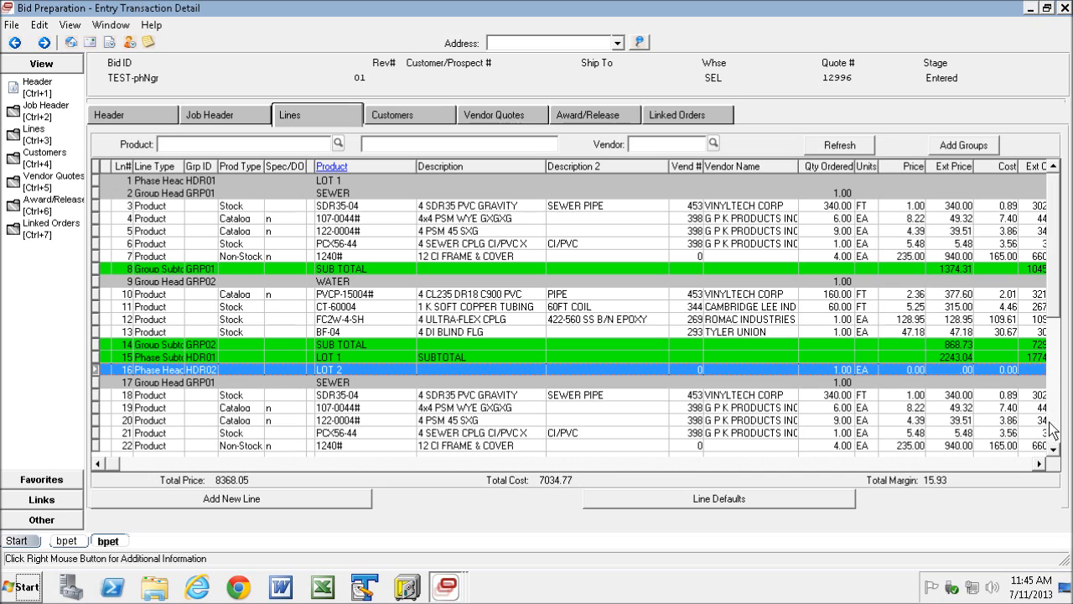
left_click(1055, 450)
left_click(1054, 450)
left_click(1054, 449)
left_click(1054, 449)
left_click(1054, 449)
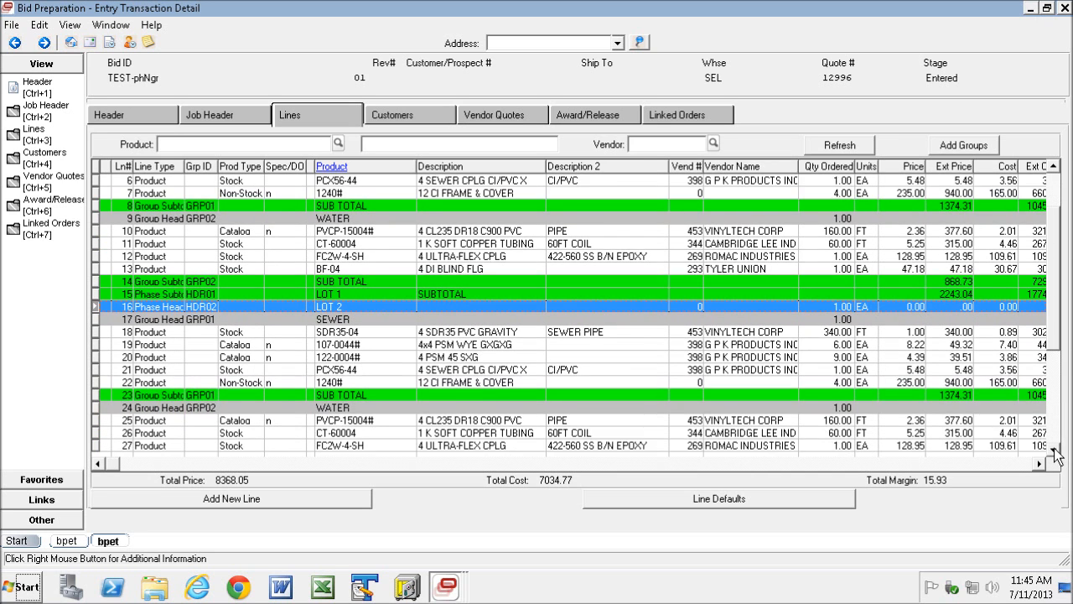
left_click(1054, 449)
left_click(1054, 450)
left_click(1054, 450)
left_click(1054, 449)
left_click(1054, 449)
left_click(1054, 449)
left_click(1054, 449)
left_click(1054, 449)
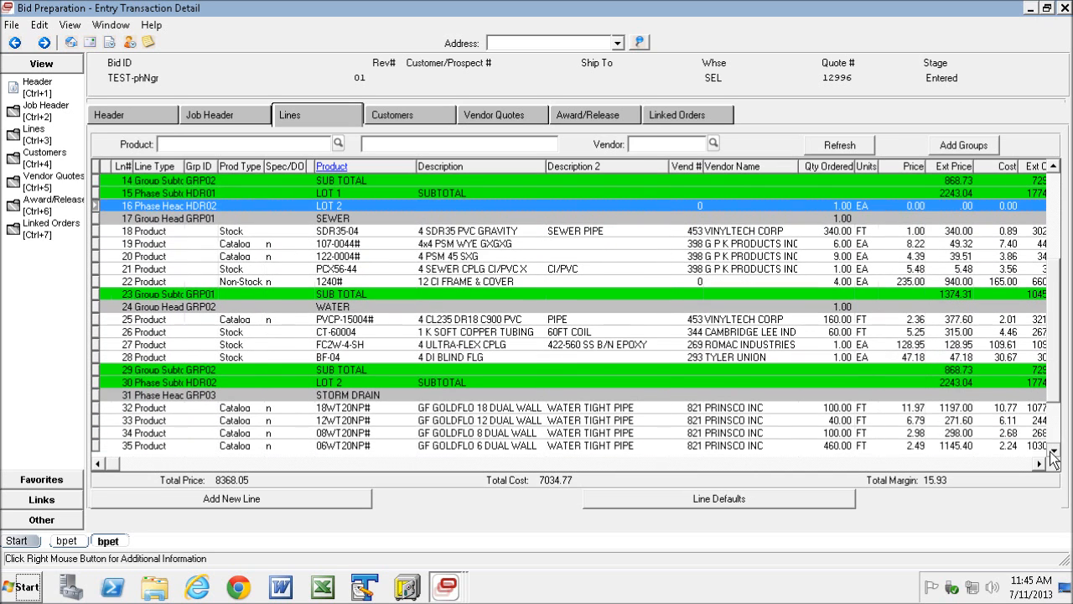
left_click(1055, 450)
left_click(1054, 450)
left_click(1054, 450)
left_click(1054, 449)
left_click(1054, 449)
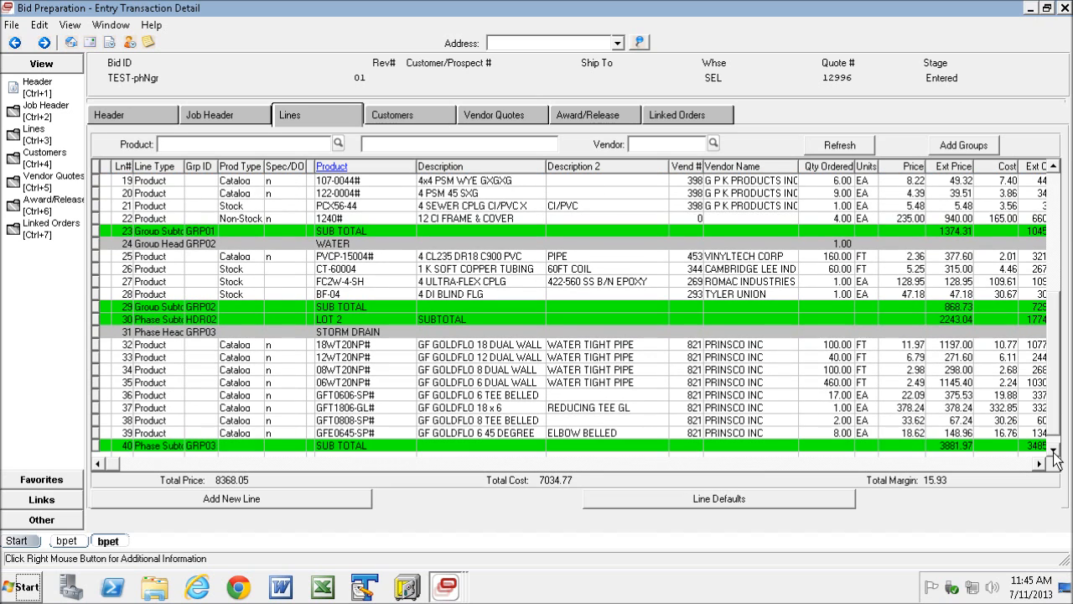
left_click(1055, 451)
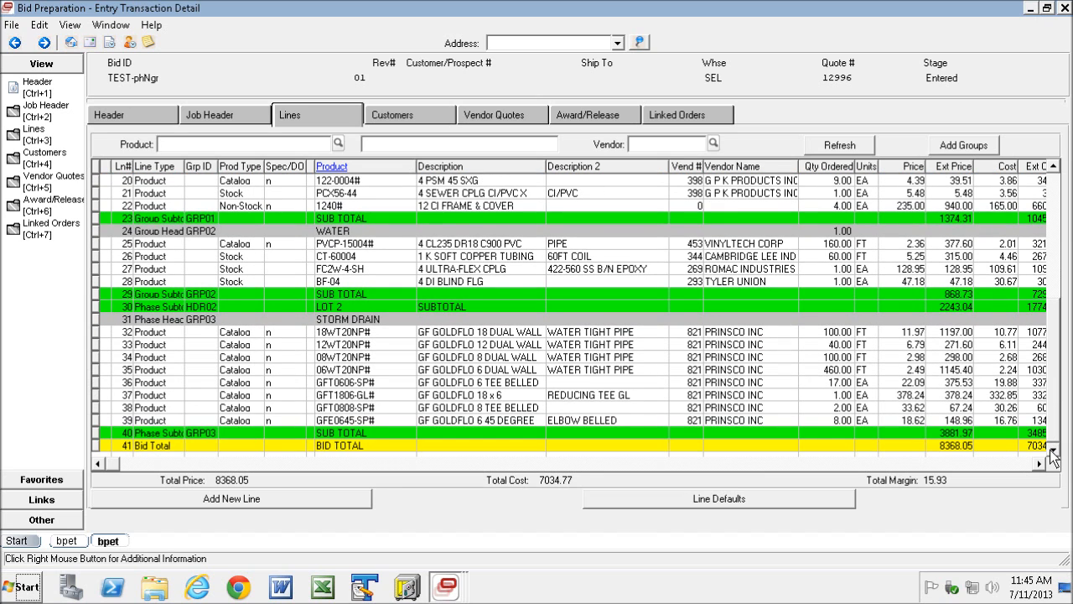
- Toggle the STORM DRAIN header on line 31 from a phase to a group
left_click(95, 320)
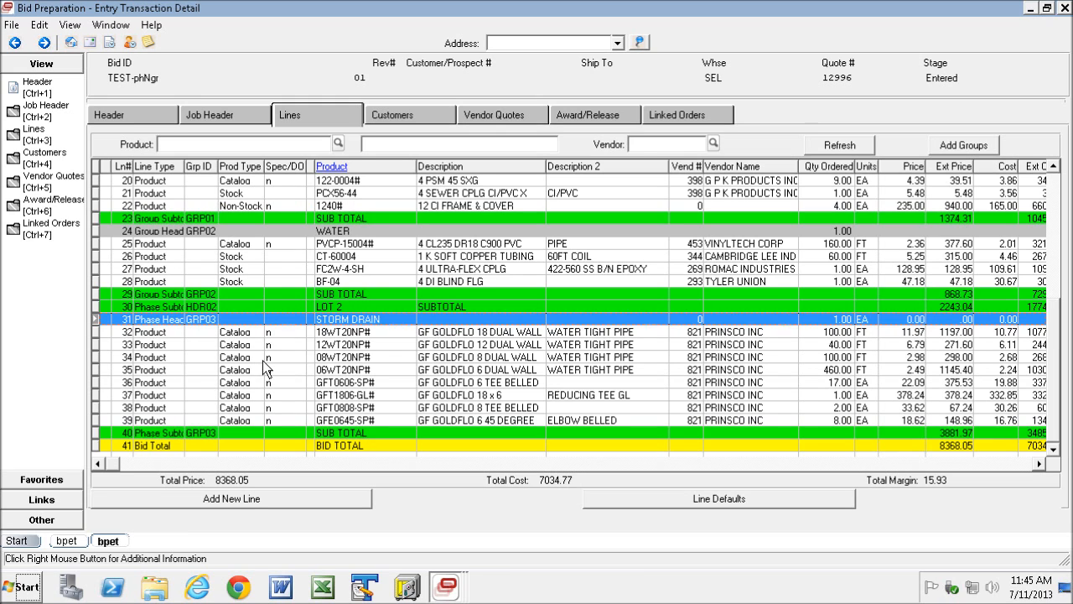
left_click(1053, 166)
left_click(1054, 166)
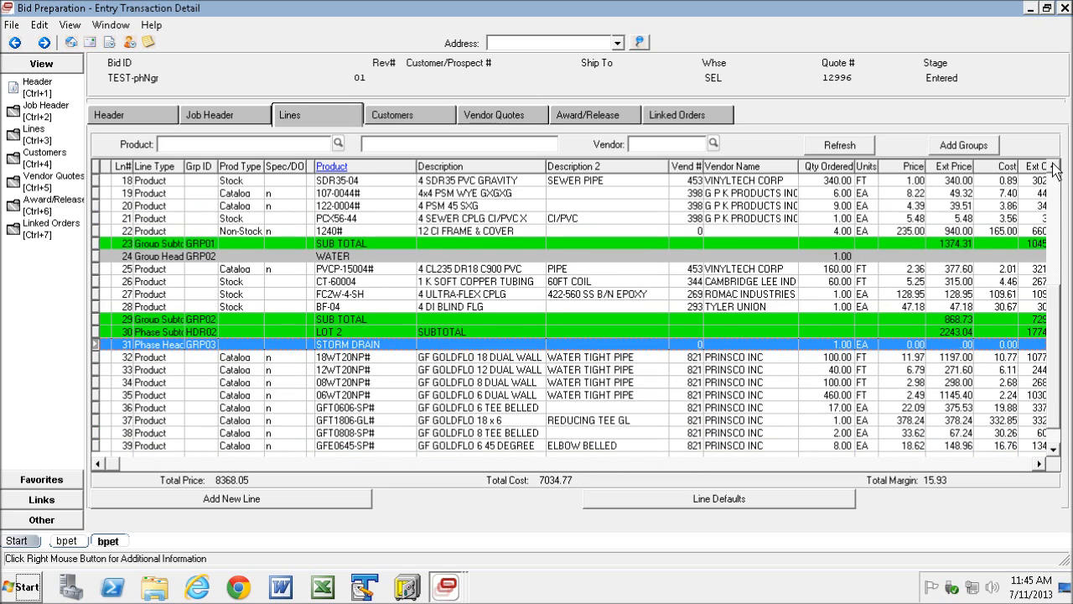
right_click(143, 351)
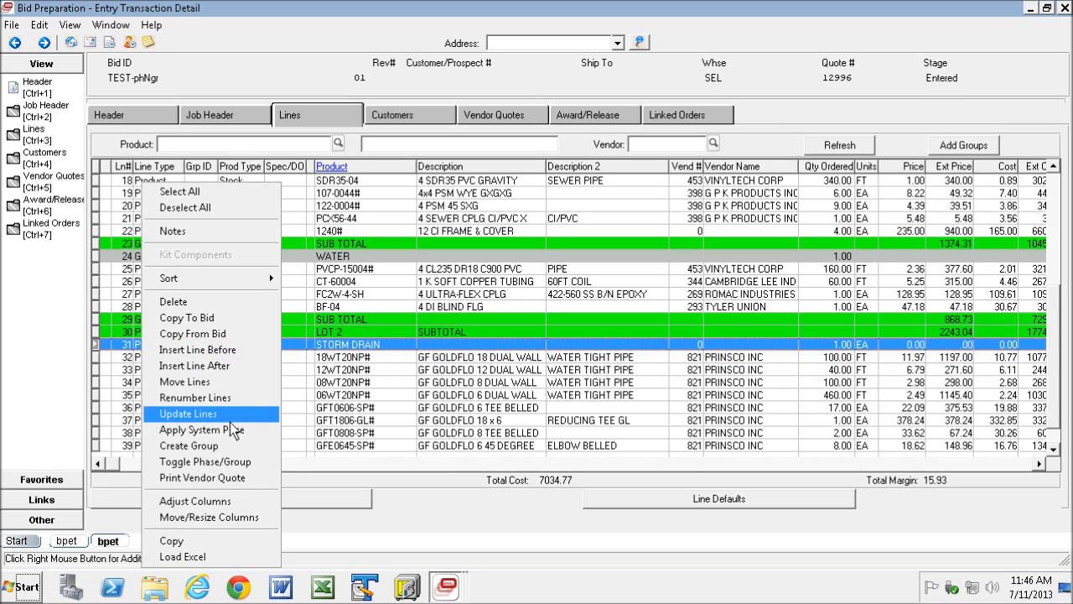
left_click(215, 461)
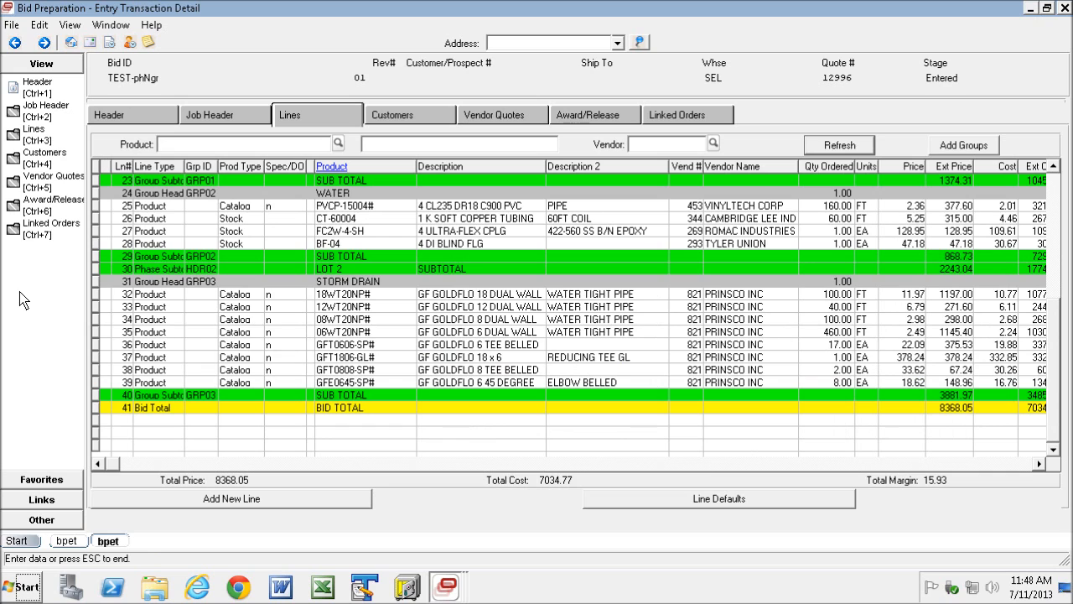
left_click(94, 282)
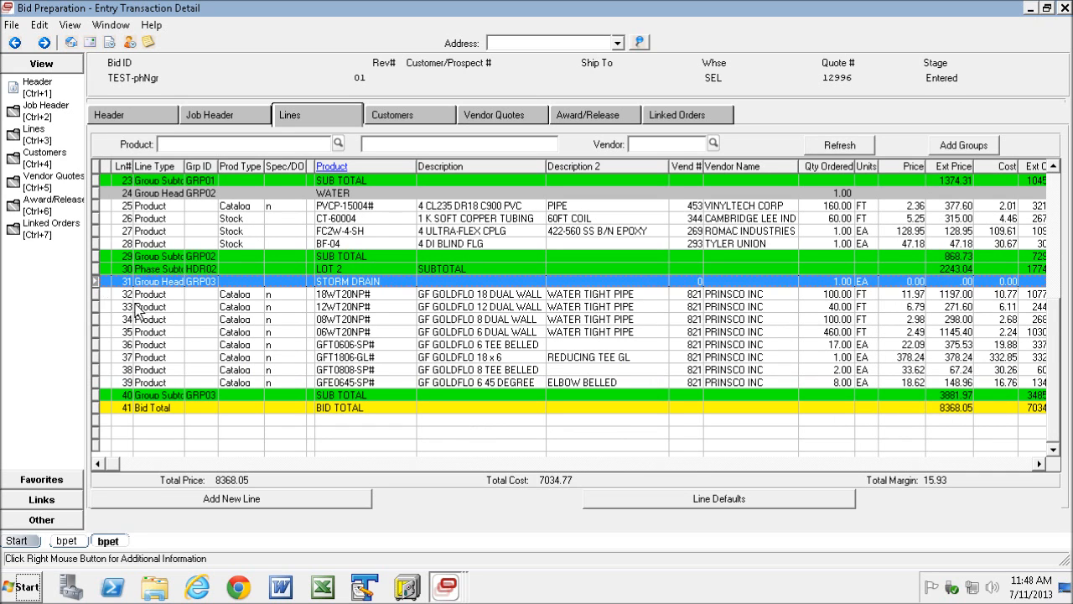
- Move the STORM DRAIN group, lines 31 to 40, into LOT 1 after the WATER group's subtotal on line 14
left_click(95, 396, "shift")
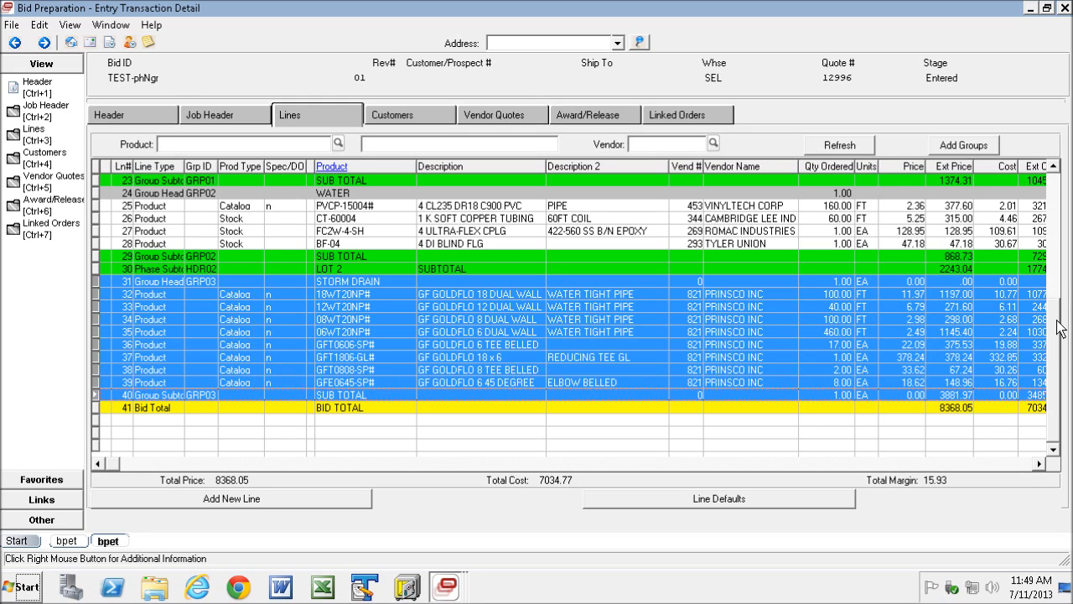
left_click(1053, 167)
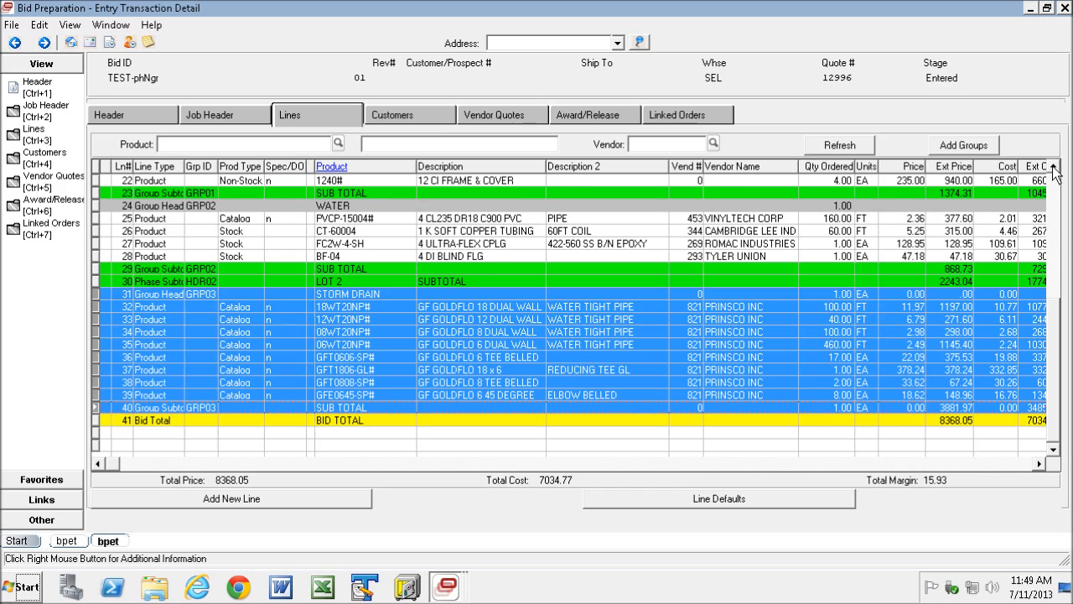
left_click(1053, 167)
left_click(1054, 167)
left_click(1053, 167)
left_click(1053, 167)
left_click(1053, 166)
left_click(1053, 167)
left_click(1054, 167)
left_click(1054, 167)
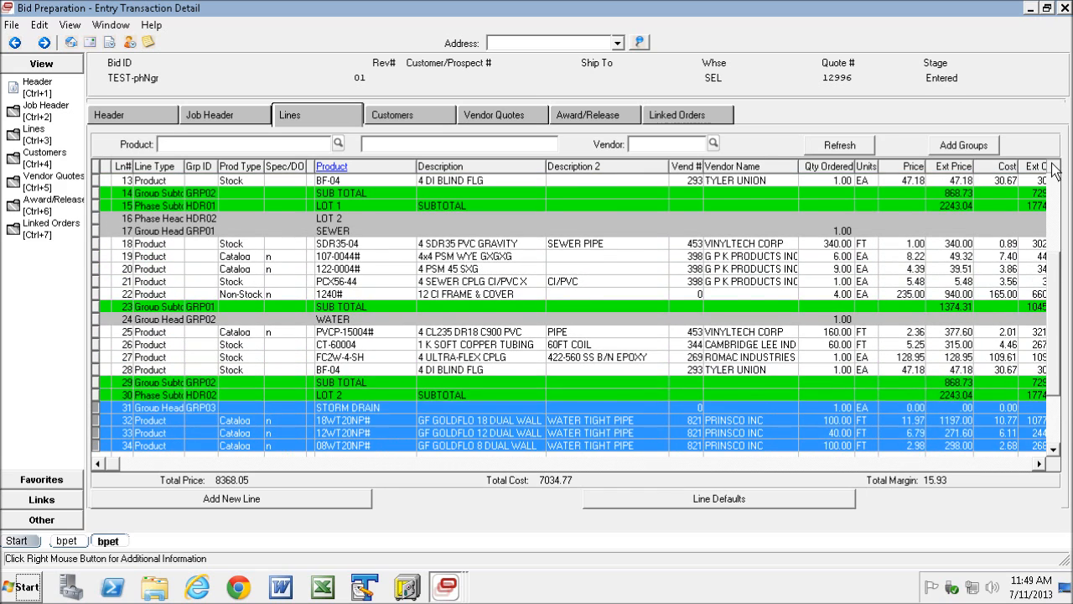
left_click(1053, 167)
left_click(1054, 167)
left_click(1053, 167)
left_click(1053, 167)
left_click(1053, 167)
left_click(1053, 166)
left_click(1053, 167)
left_click(1054, 166)
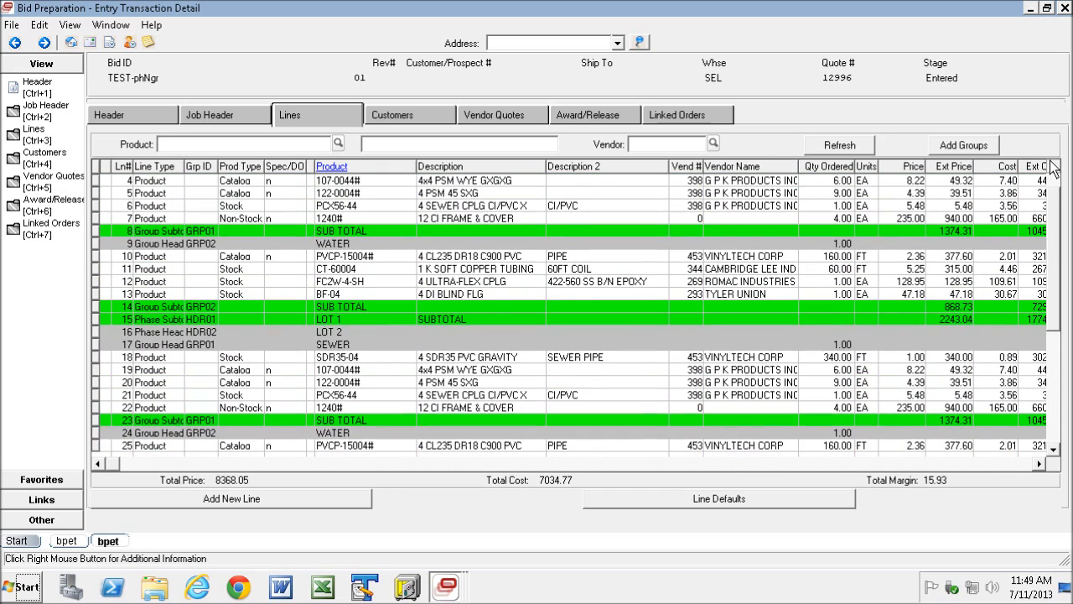
left_click(1054, 166)
left_click(1053, 167)
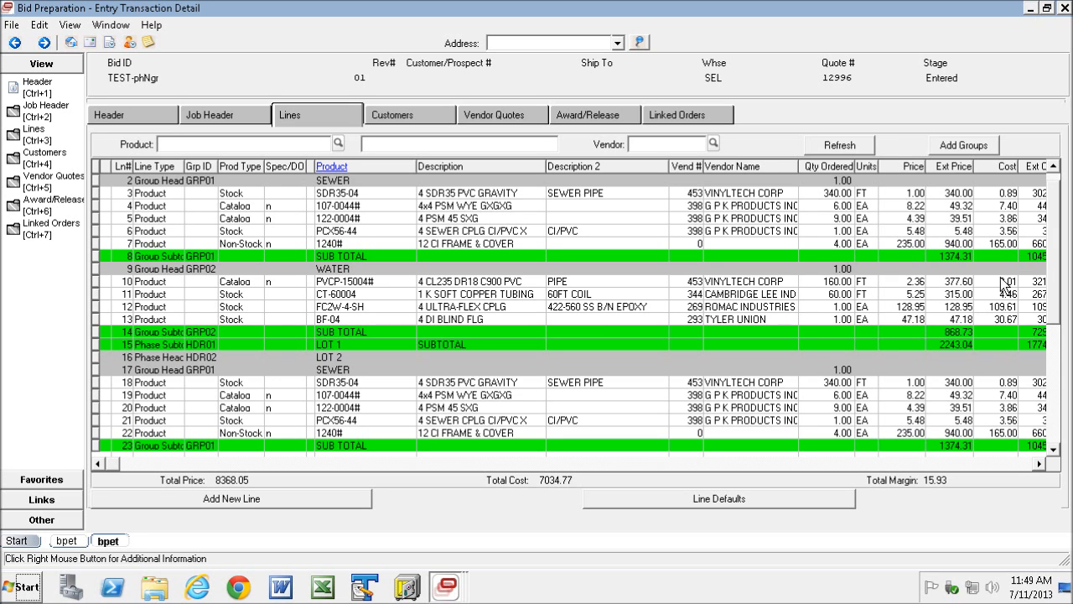
left_click_drag(1060, 326, 1060, 432)
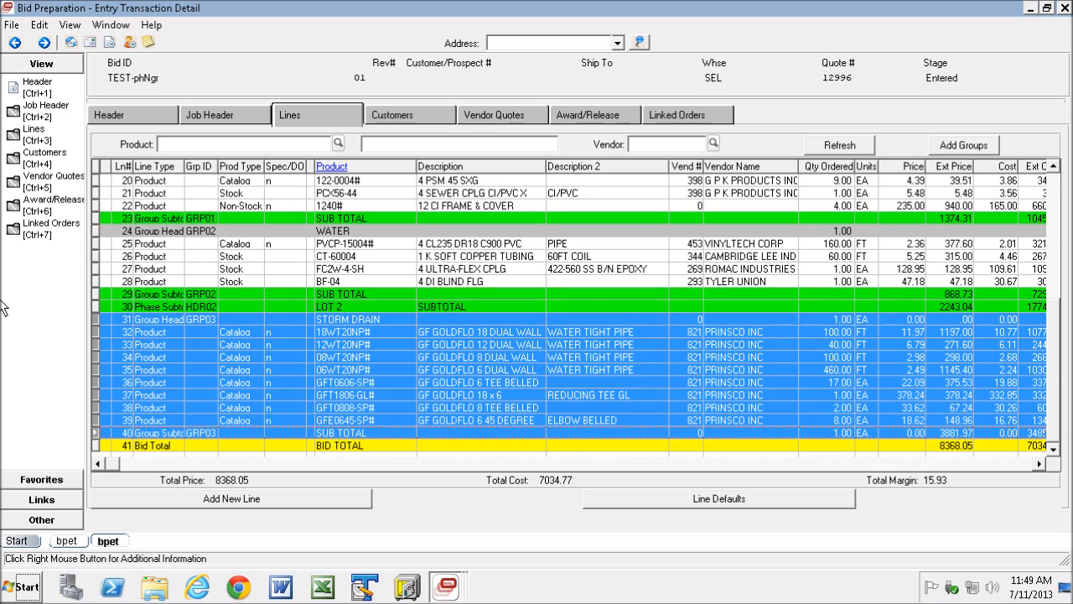
right_click(193, 327)
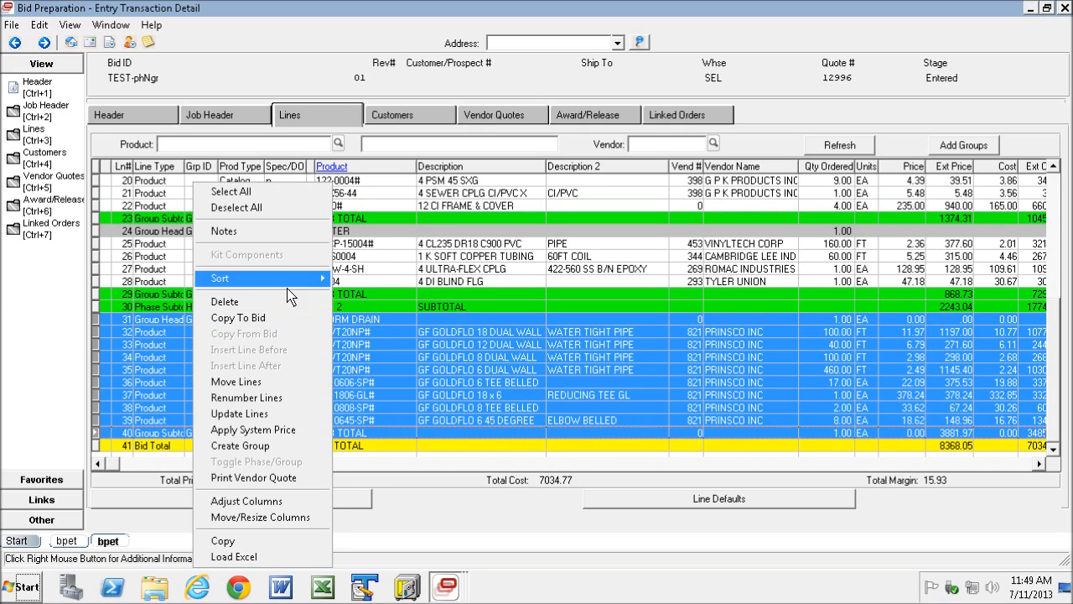
left_click(261, 382)
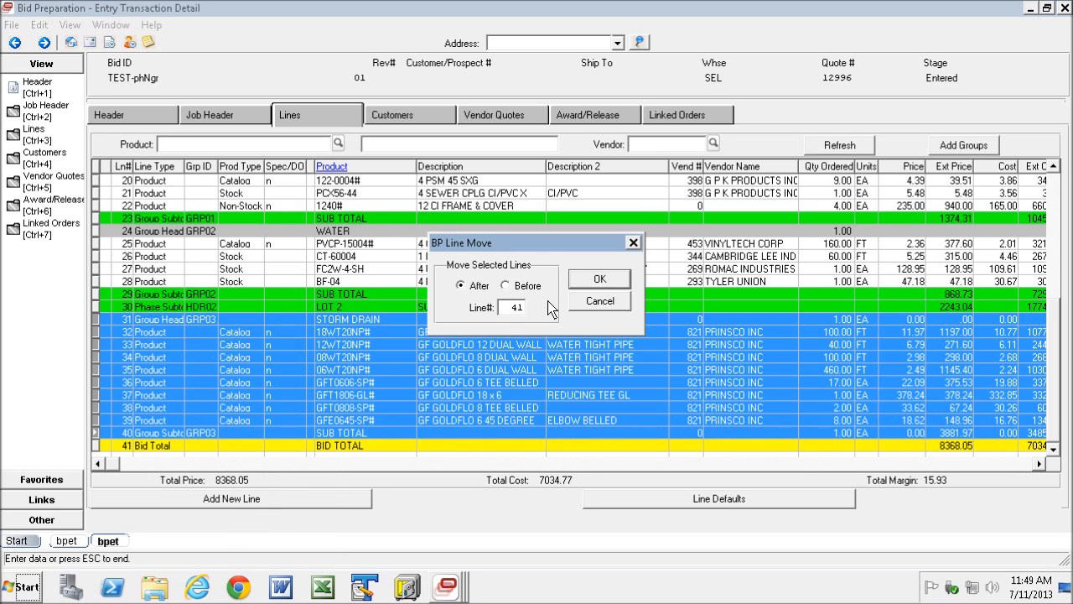
left_click_drag(507, 307, 547, 315)
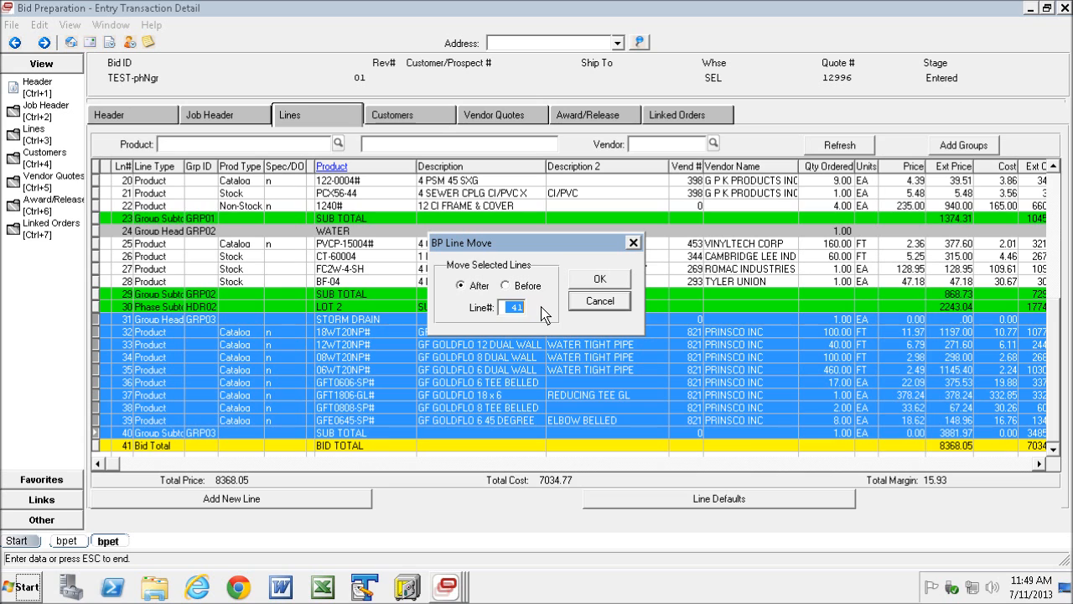
type("1")
left_click(597, 282)
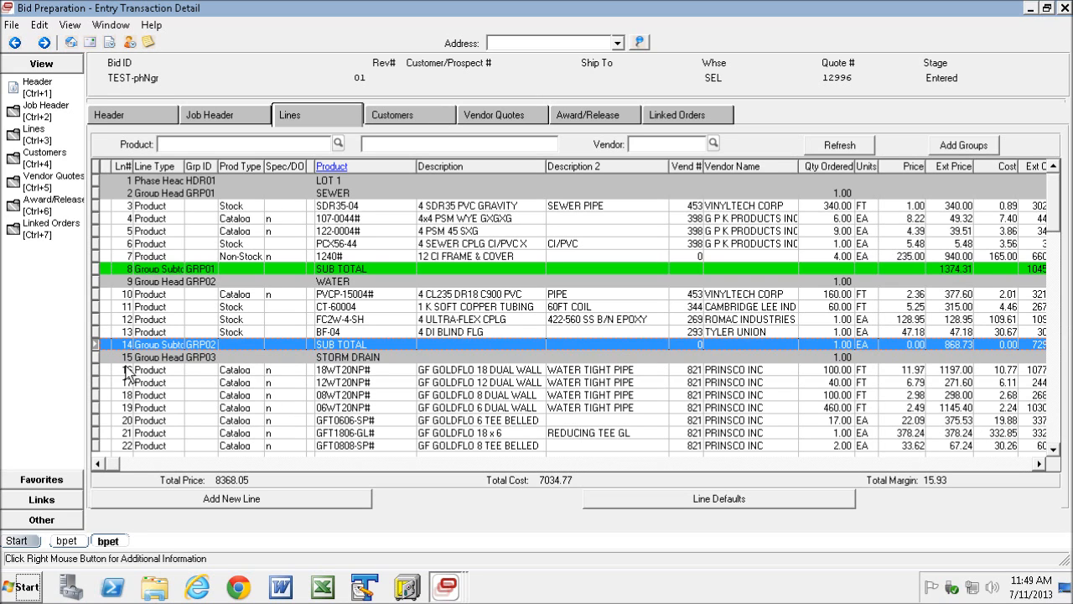
- Check the line numbers around the relocated STORM DRAIN group and renumber the bid lines to close the gap before the Bid Total
left_click(98, 357)
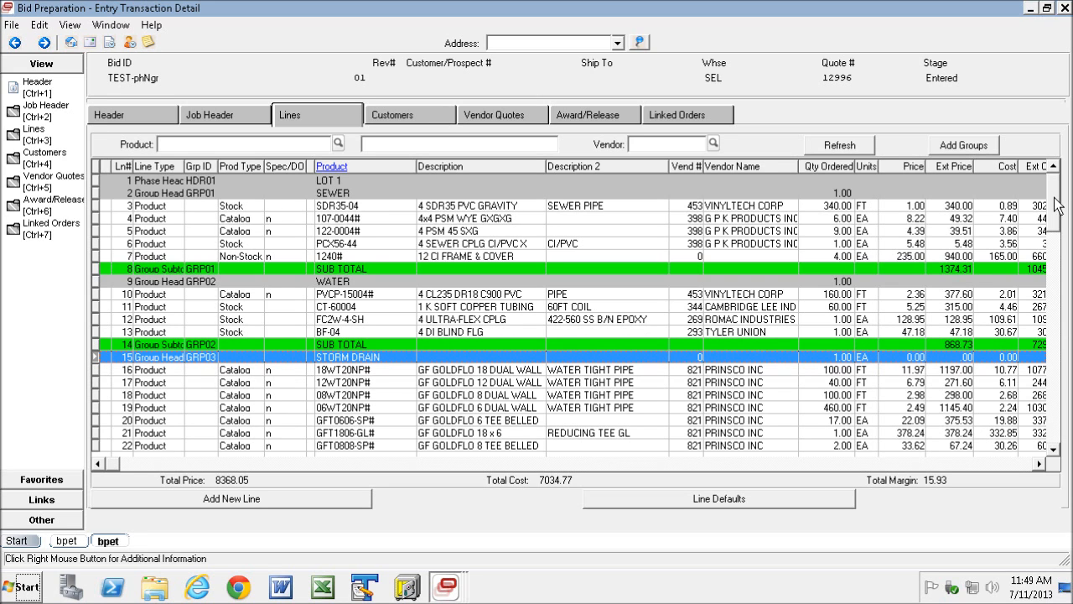
left_click_drag(1055, 198, 1058, 265)
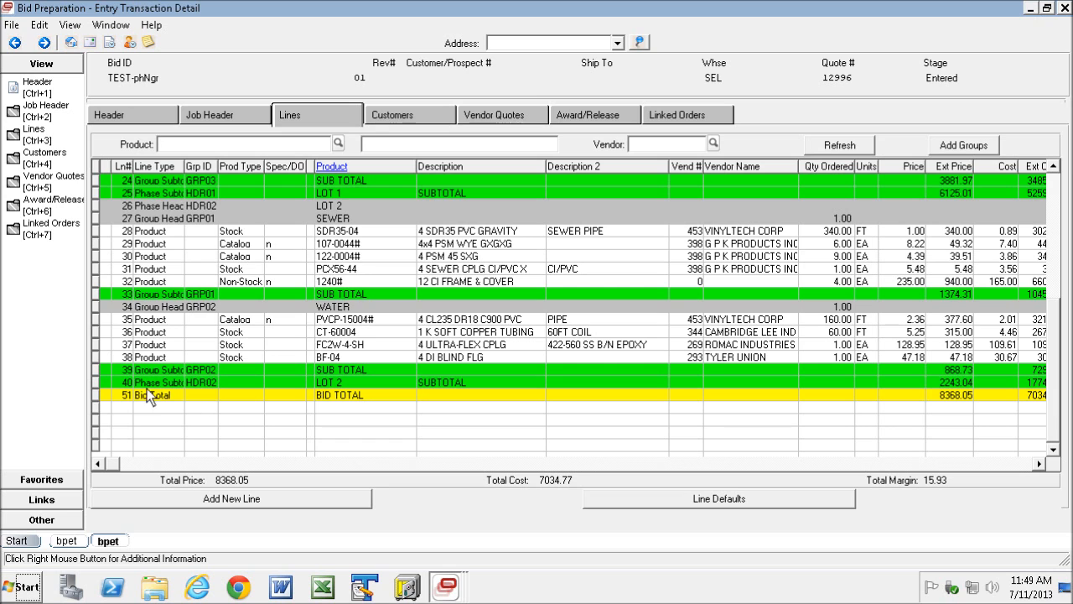
left_click_drag(1056, 369, 1054, 239)
right_click(188, 183)
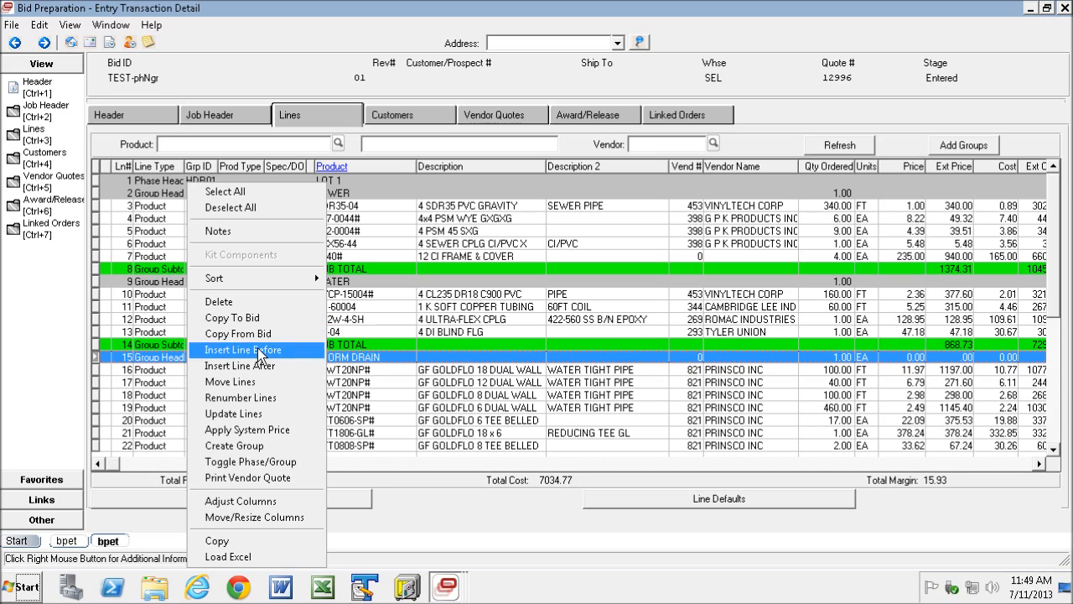
left_click(243, 397)
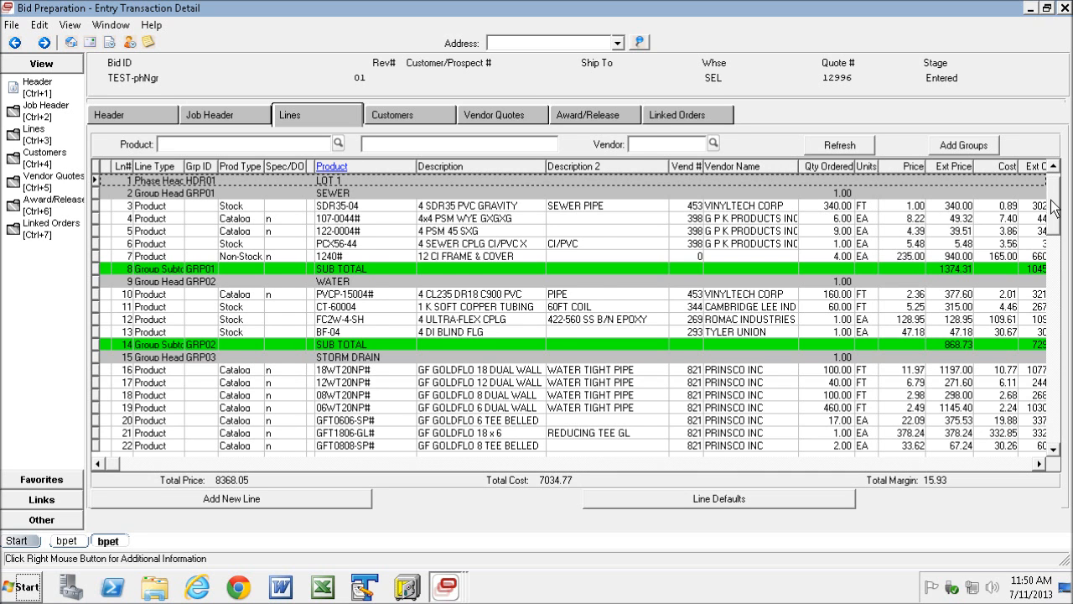
- Delete the Bid Total line, line 41, from the end of the bid
left_click_drag(1052, 201, 1053, 220)
left_click(1054, 449)
left_click(1054, 449)
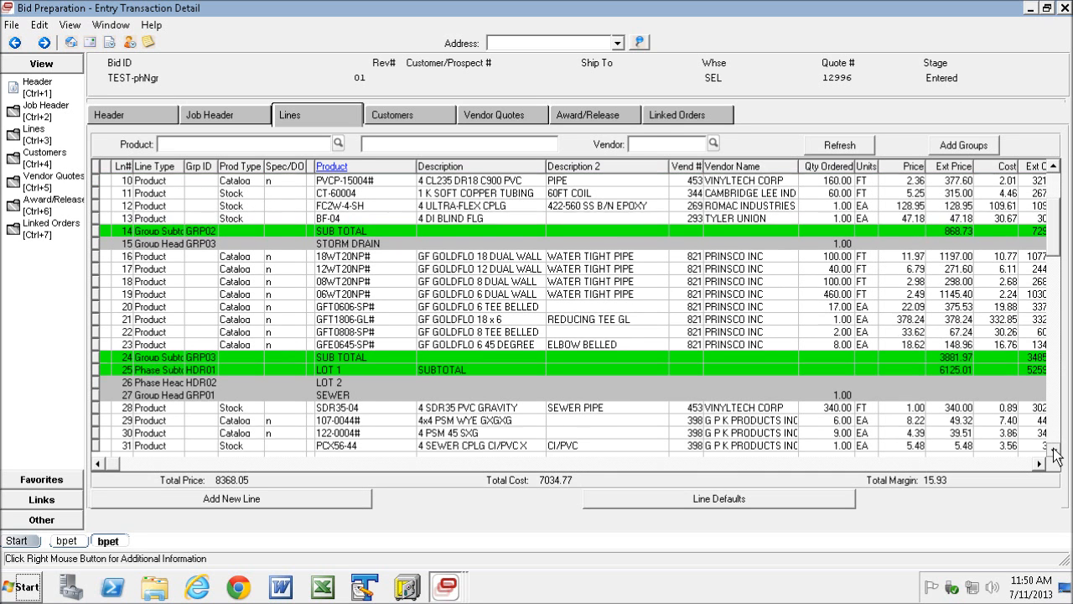
left_click(1054, 449)
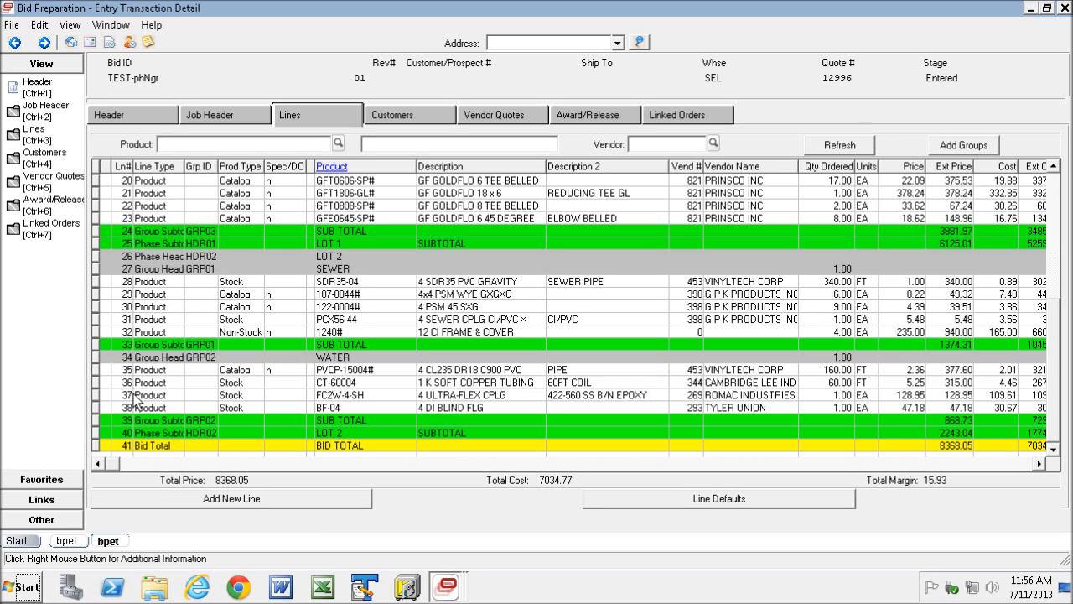
left_click(97, 445)
right_click(99, 445)
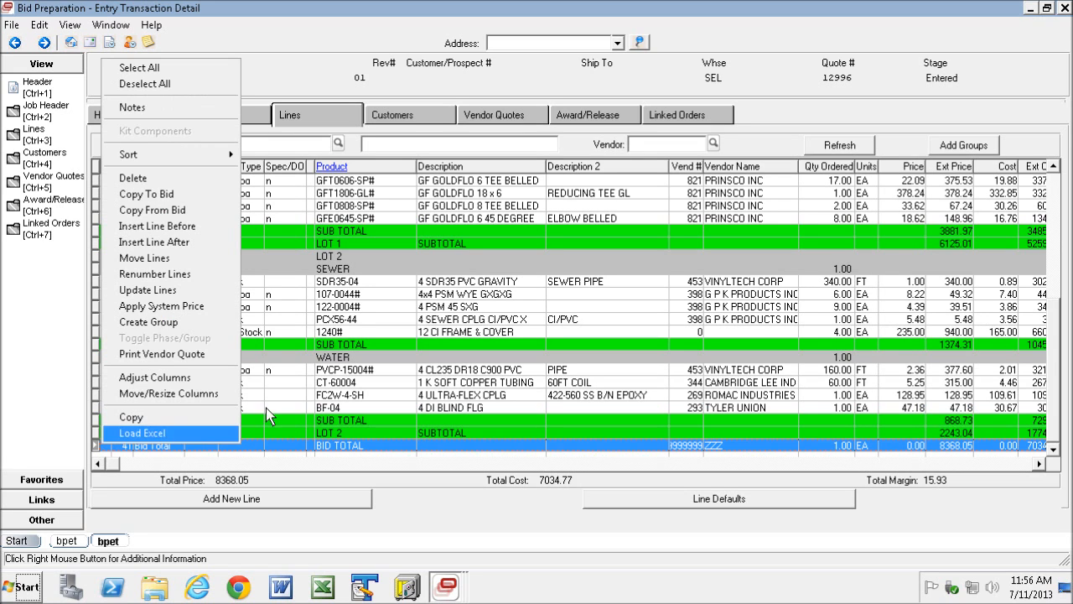
left_click(137, 179)
left_click(553, 348)
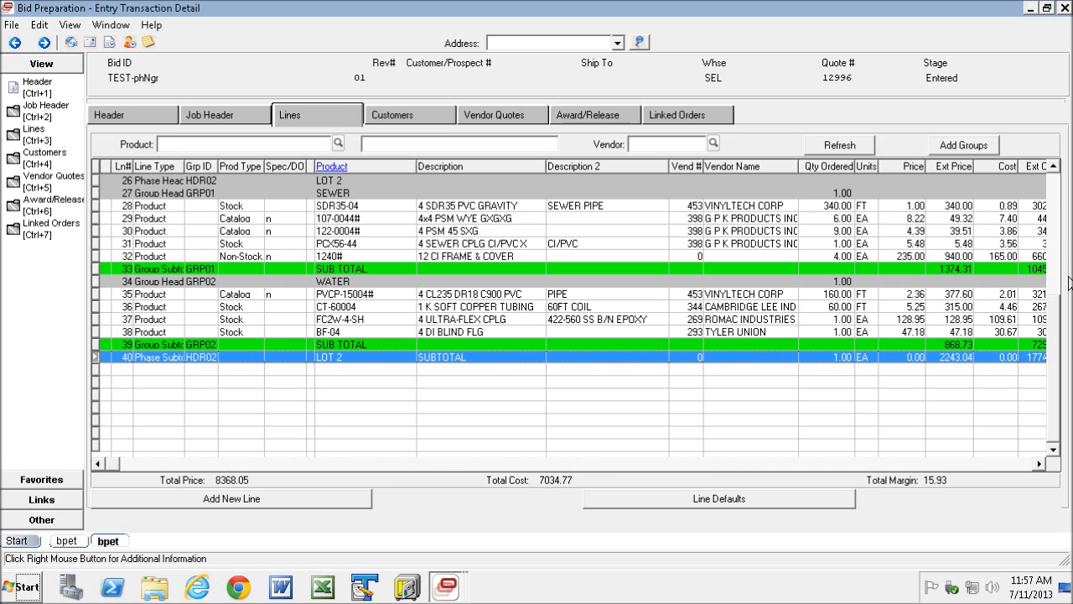
- Copy STORM DRAIN lines 15 to 24 within this bid after line 40, with Unlock Flags, Reset Prices and Recal Cost set to No
scroll(1047, 306, "up", 4)
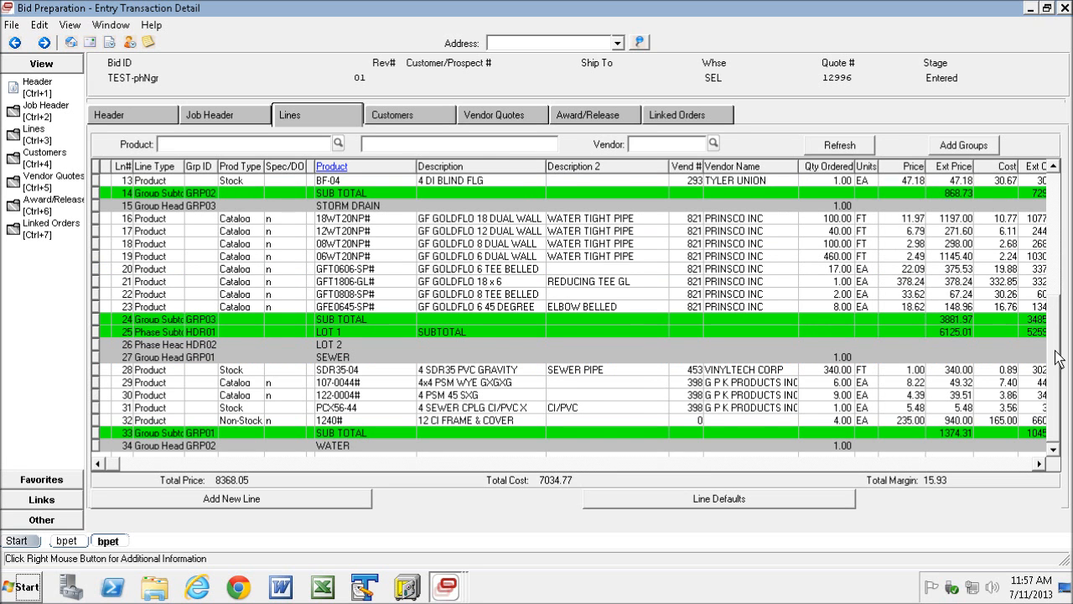
scroll(1058, 355, "down", 2)
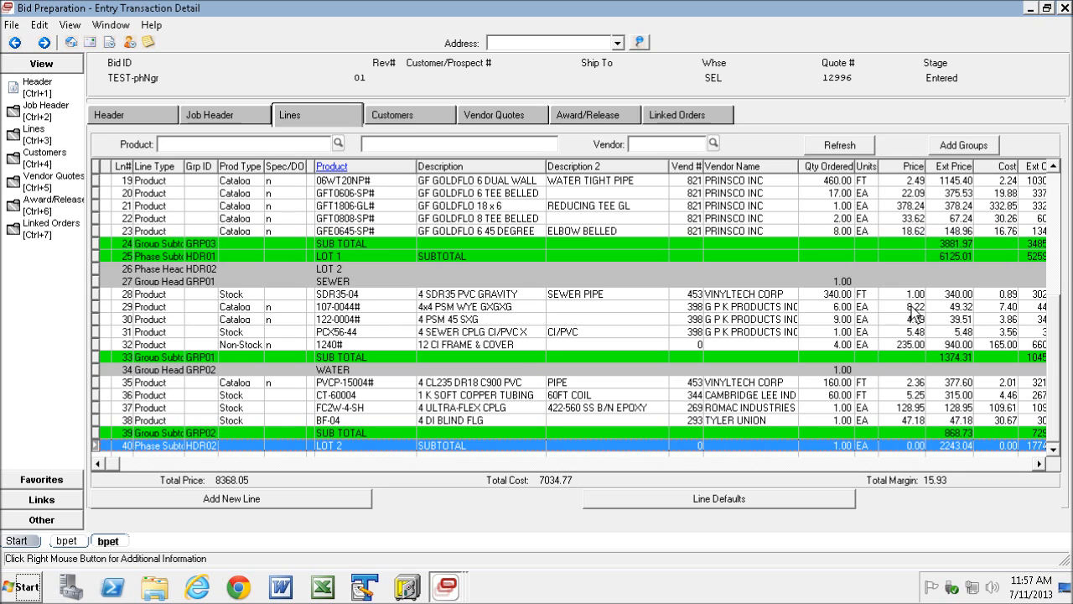
left_click_drag(1053, 360, 1054, 315)
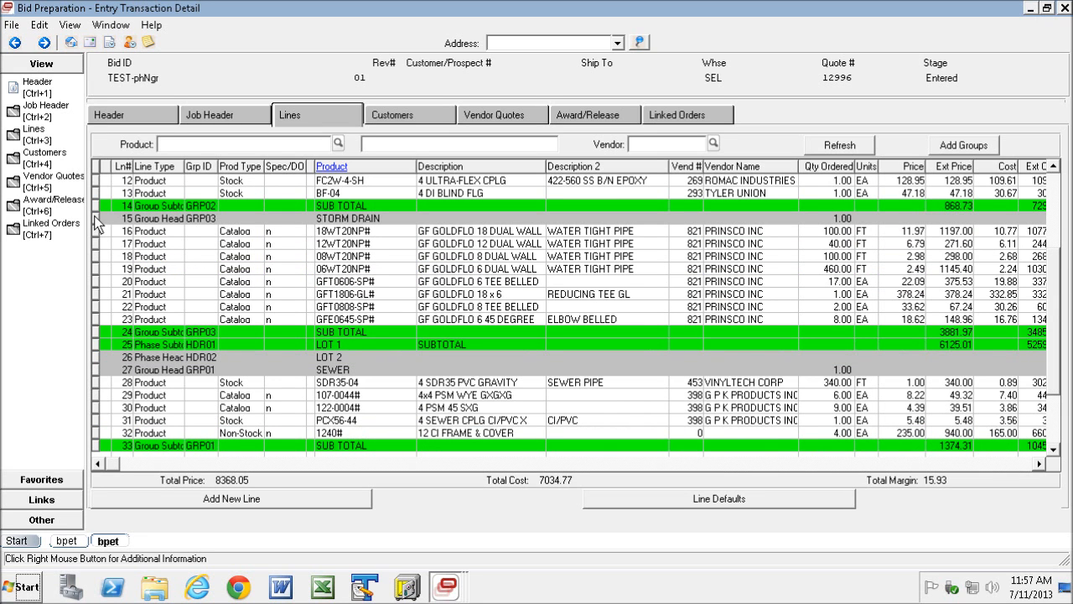
left_click_drag(96, 222, 107, 333)
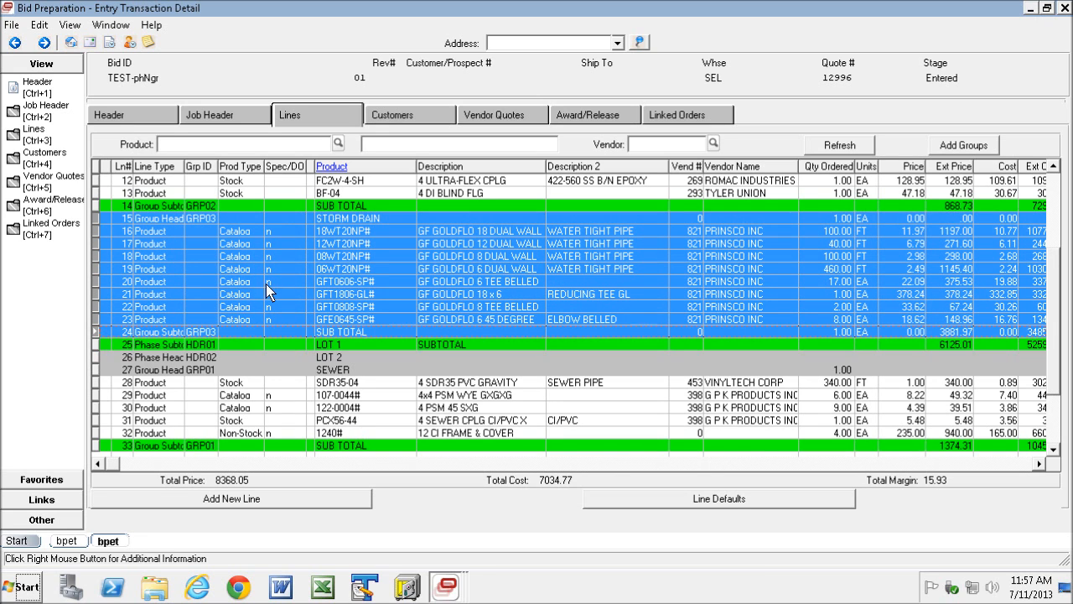
right_click(204, 256)
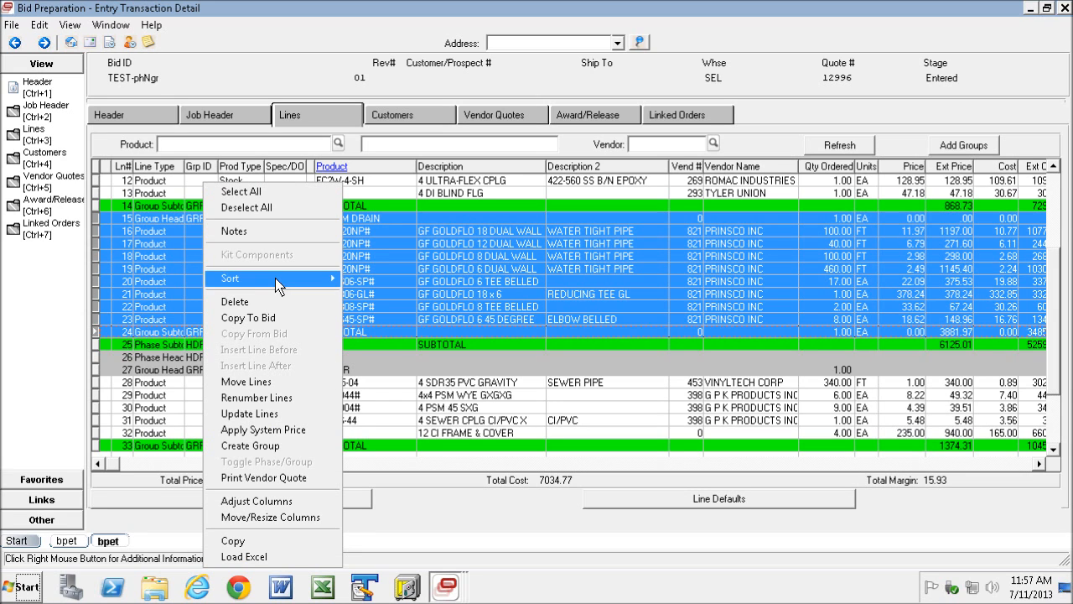
left_click(244, 320)
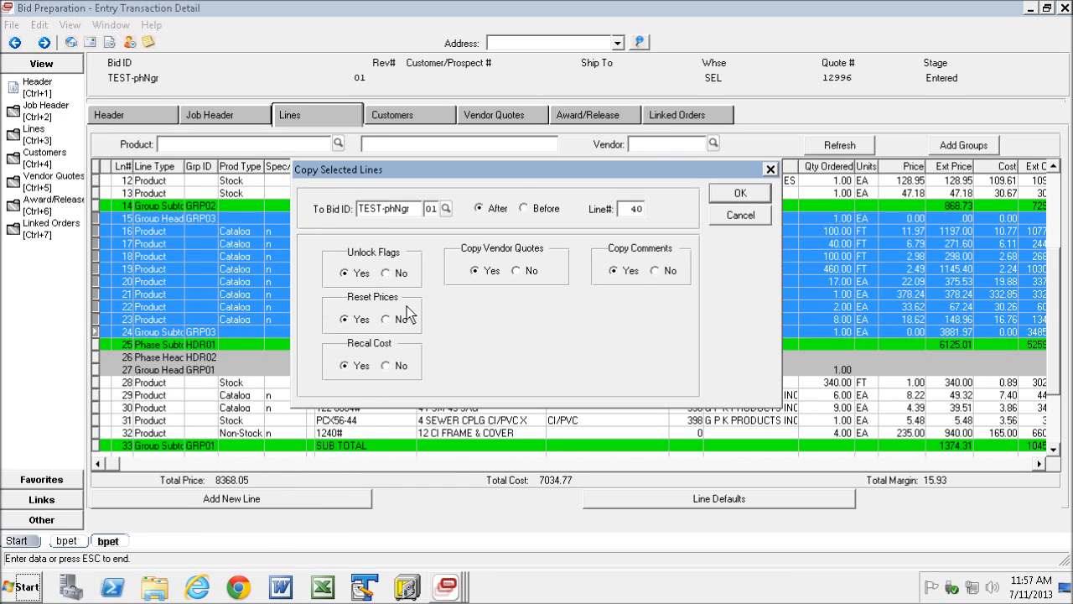
left_click_drag(484, 172, 519, 181)
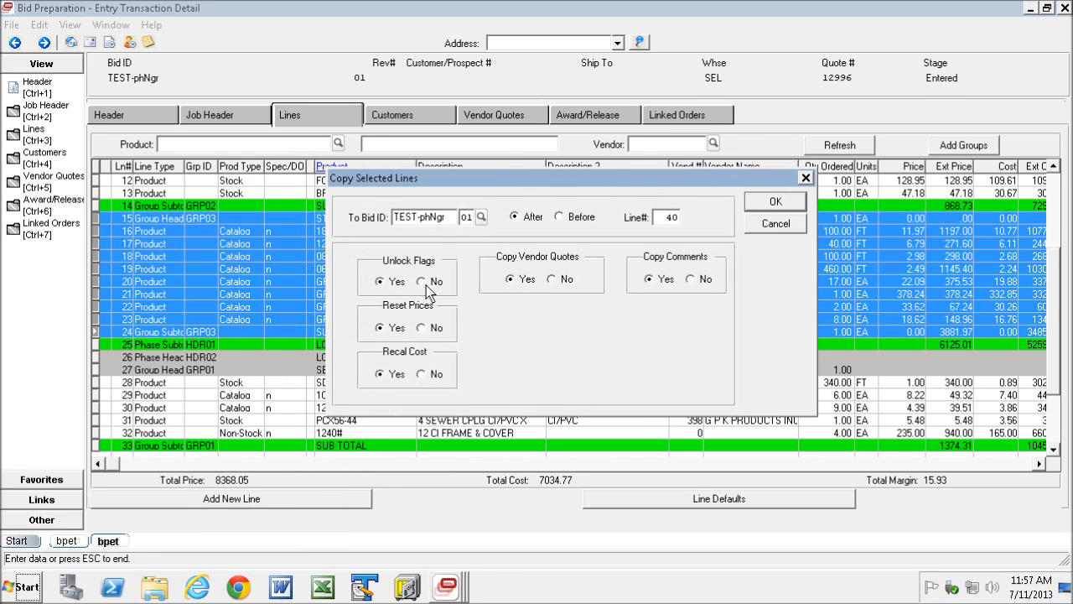
left_click_drag(453, 217, 393, 219)
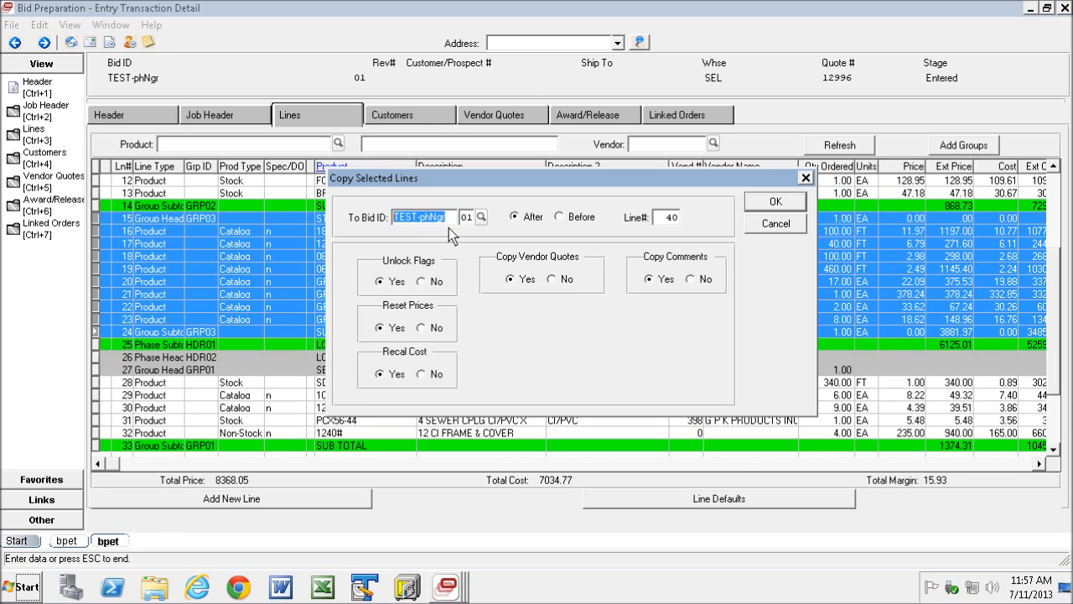
left_click(422, 281)
left_click(422, 328)
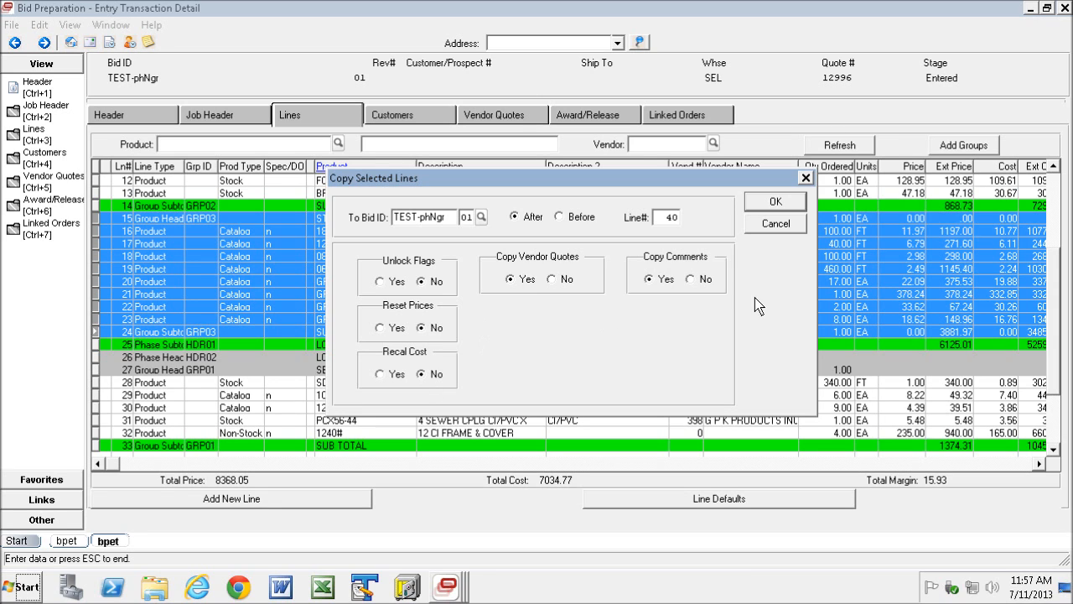
left_click(773, 204)
- Move the LOT 2 phase subtotal from line 40 to after line 50, below the copied STORM DRAIN group
left_click_drag(1055, 195, 1057, 285)
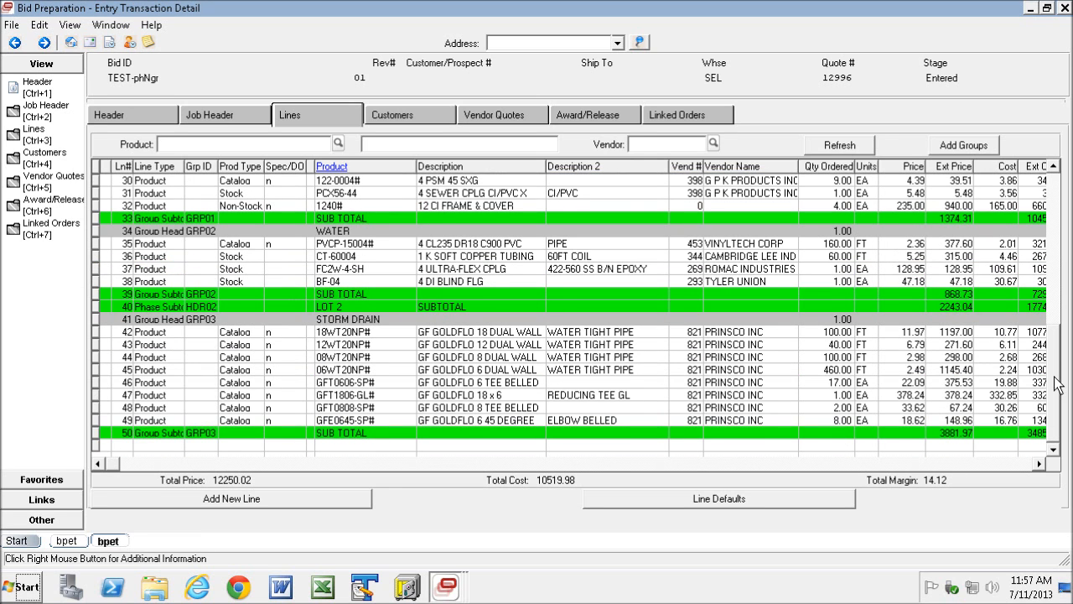
left_click_drag(98, 332, 99, 449)
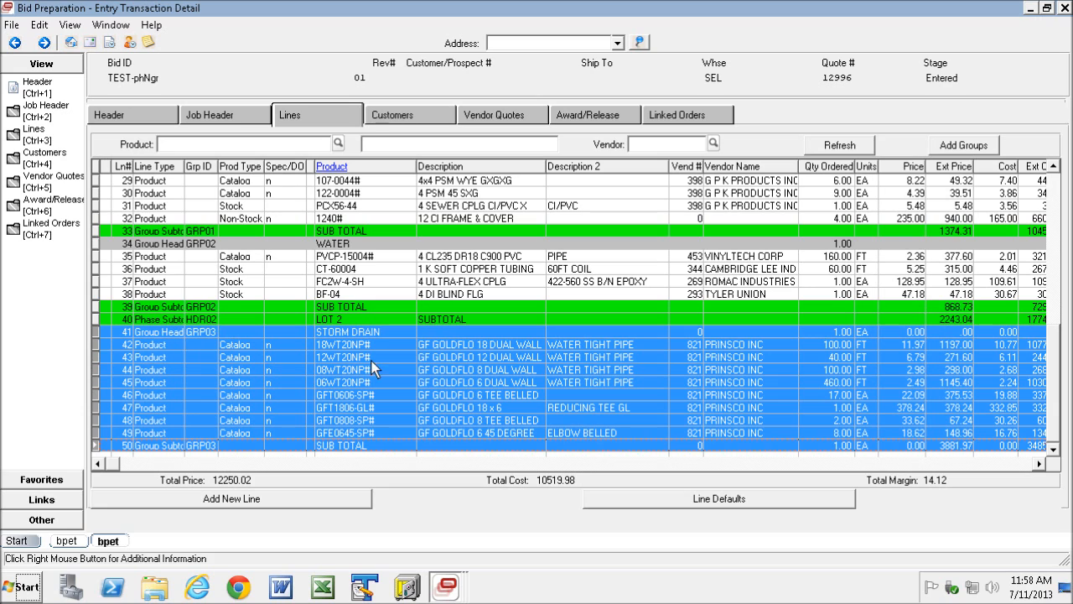
left_click(107, 320)
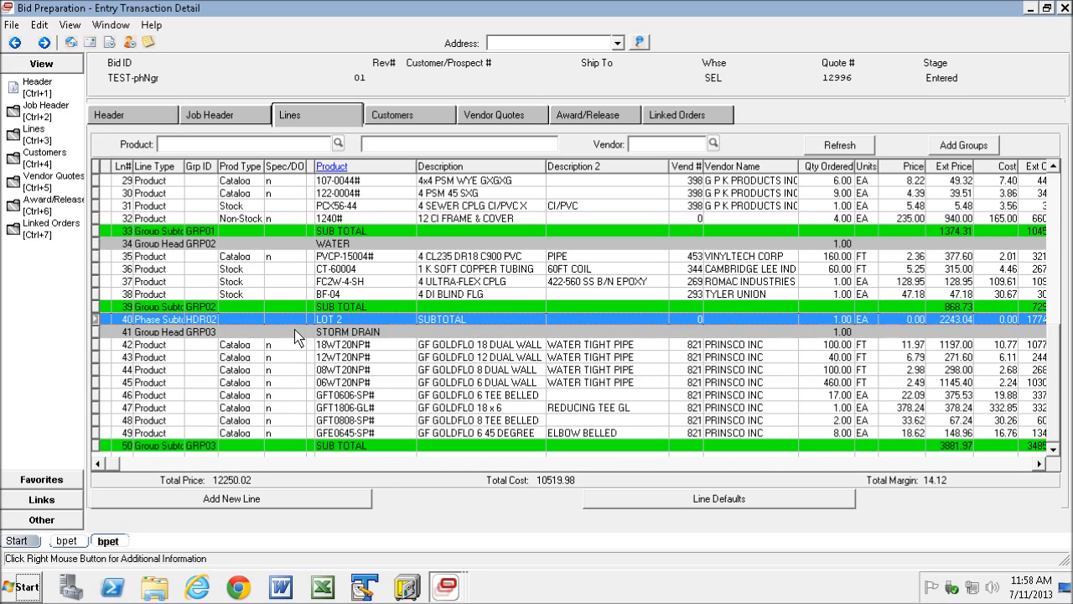
right_click(199, 322)
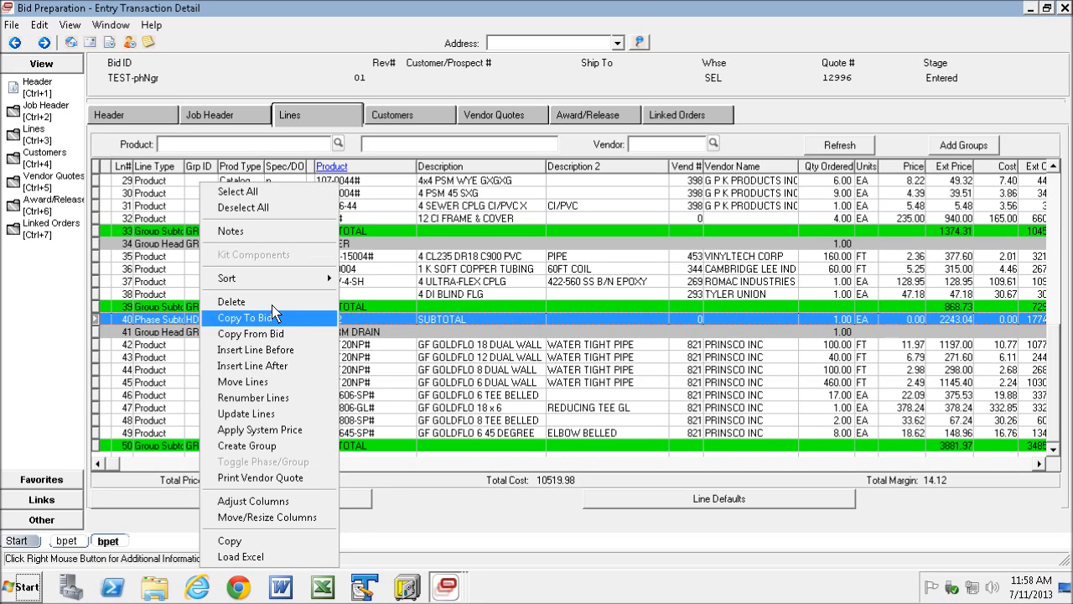
left_click(264, 383)
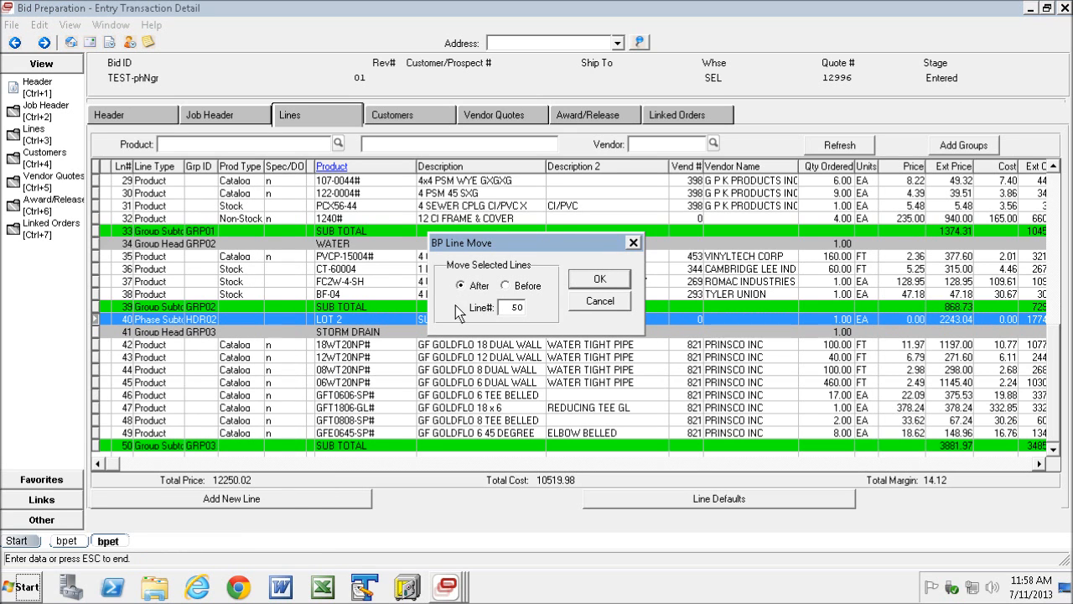
left_click(600, 278)
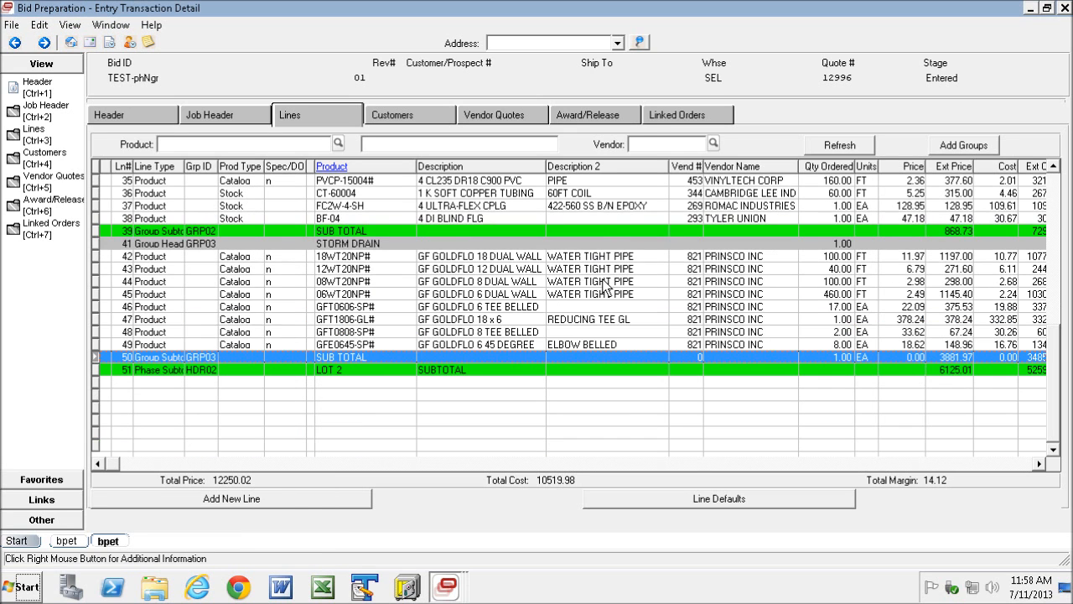
- Renumber the bid lines so the STORM DRAIN group and LOT 2 subtotal follow line 39 in unbroken sequence
right_click(165, 238)
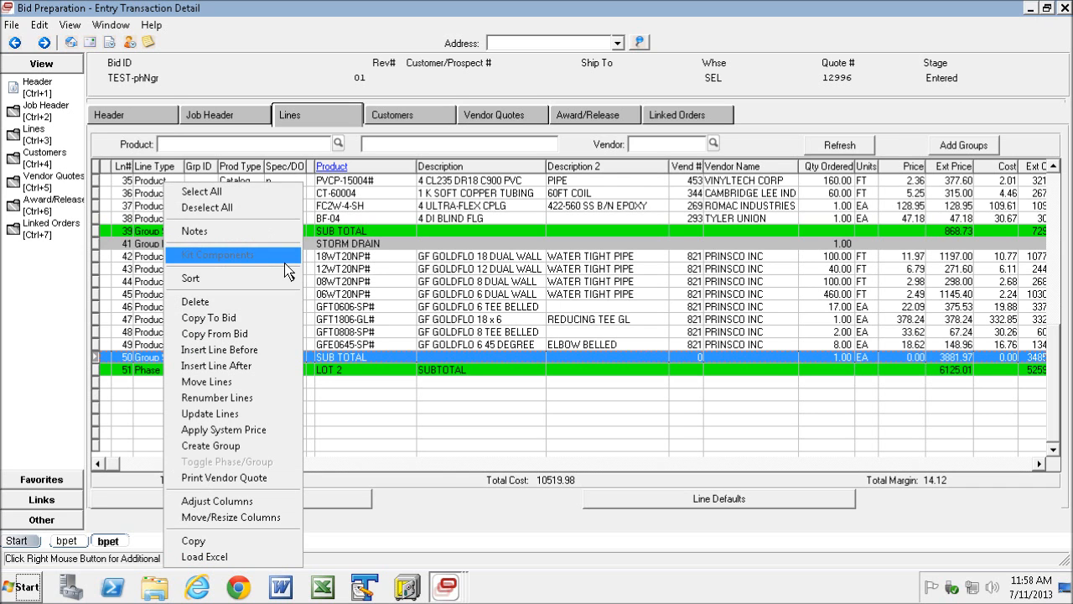
left_click(218, 399)
left_click_drag(1054, 200, 1055, 424)
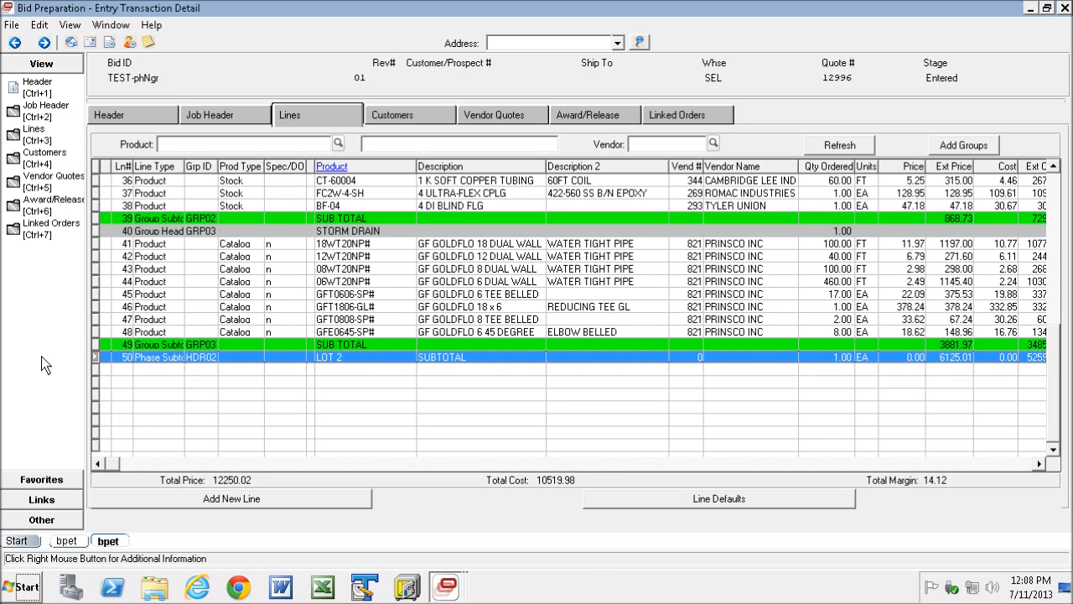
- Start copying lines from another bid after line 50 and load the lines of bid "disney burbank", revision 01
right_click(126, 355)
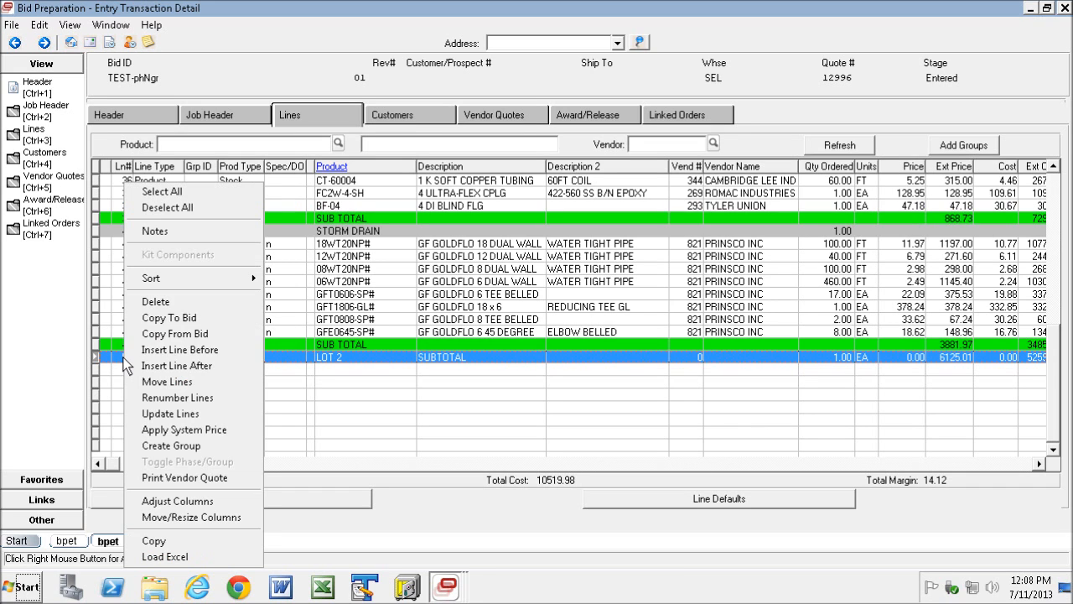
left_click(176, 336)
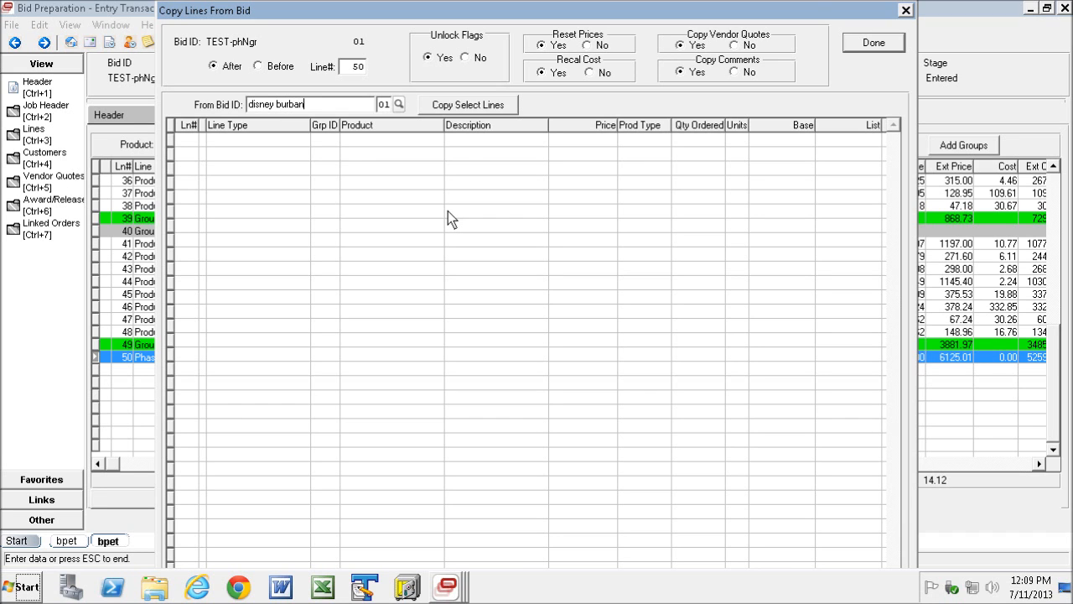
key("Tab")
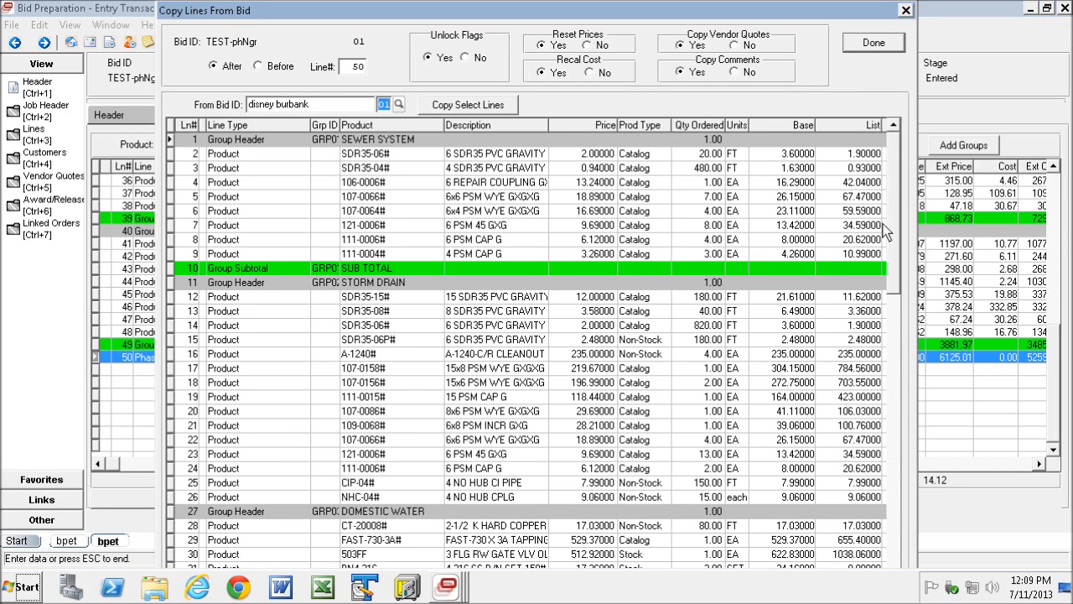
scroll(897, 219, "down", 1)
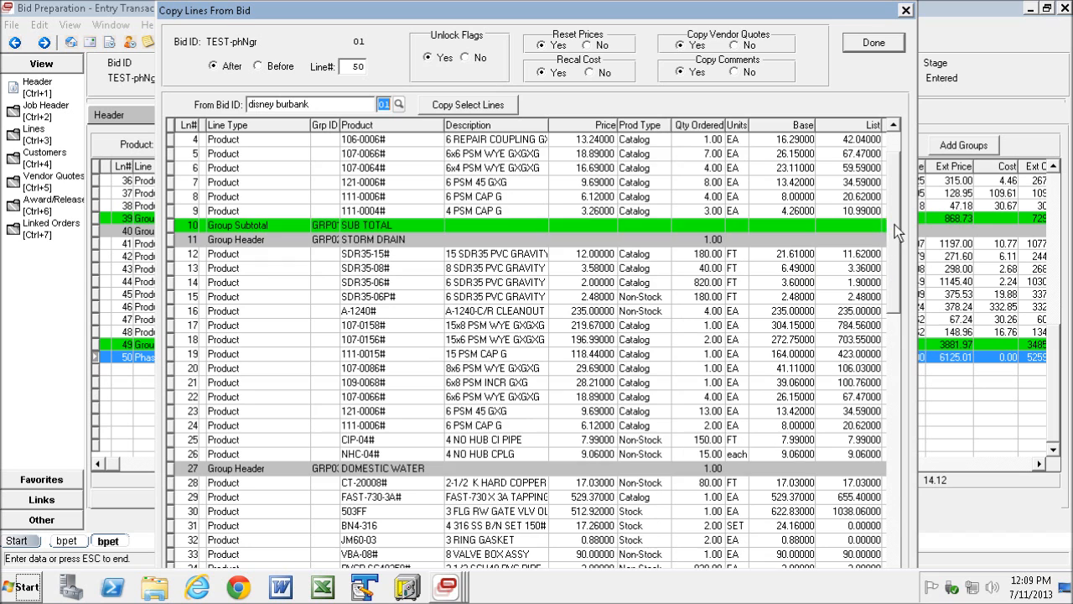
scroll(895, 235, "down", 2)
scroll(889, 261, "down", 2)
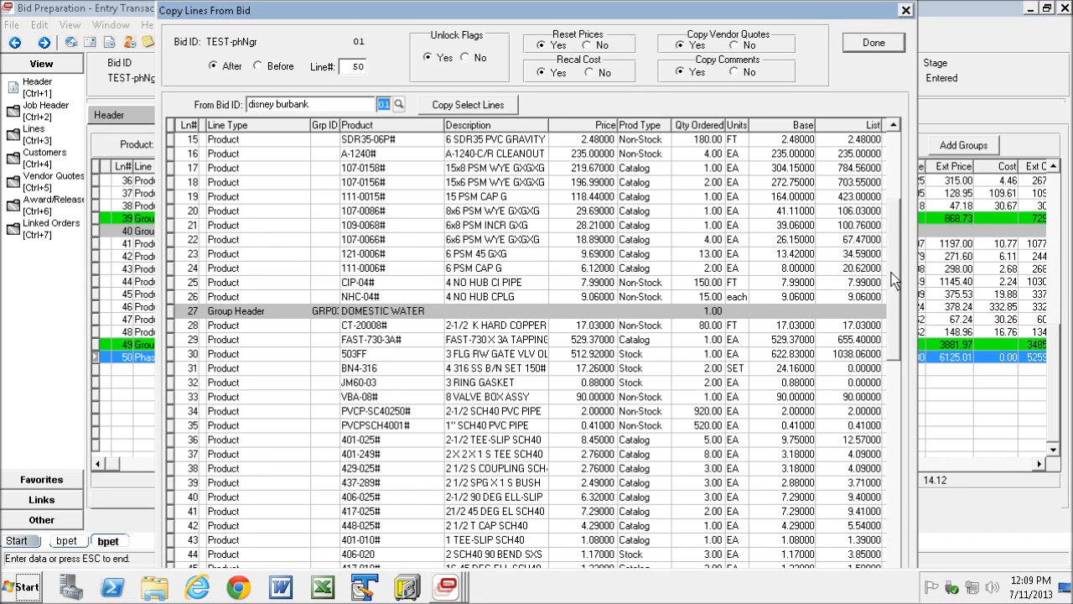
scroll(892, 303, "down", 2)
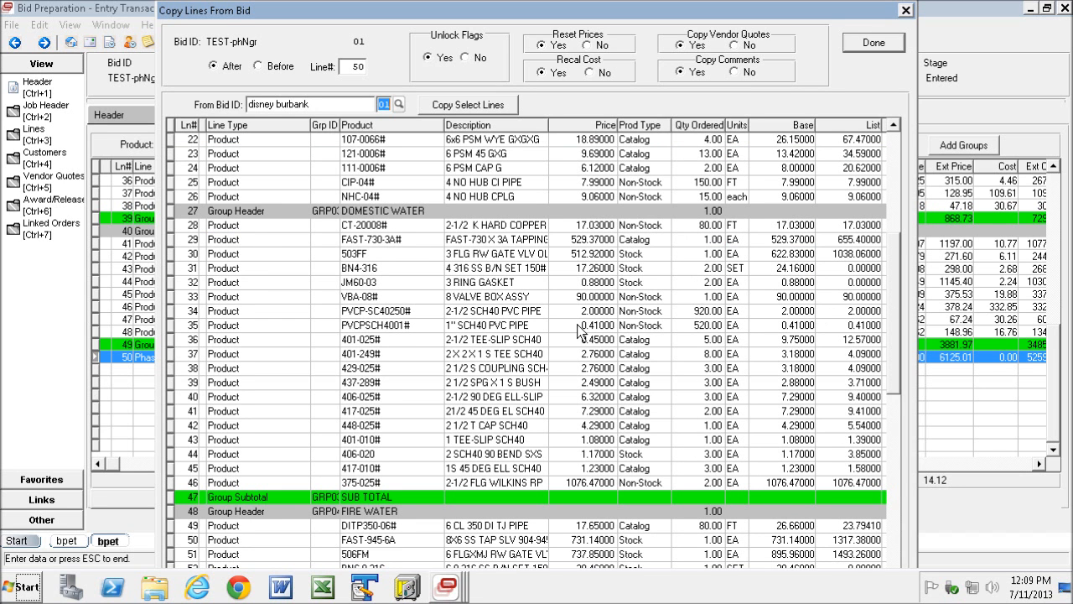
- Copy the DOMESTIC WATER group, source lines 27 to 47, into the bid with Reset Prices and Recal Cost set to No
left_click(171, 212)
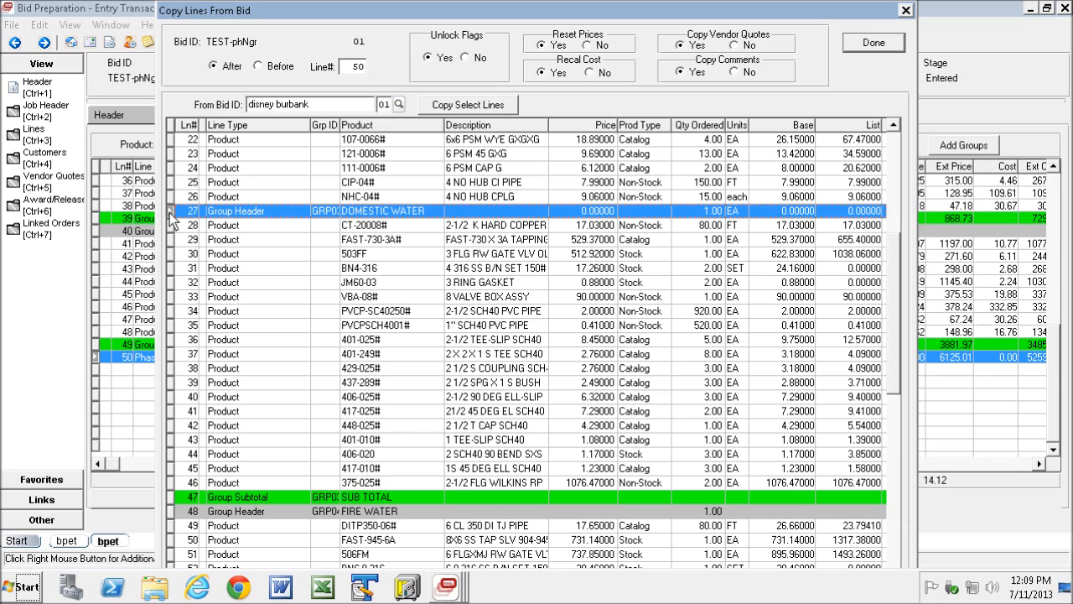
left_click(171, 499, "shift")
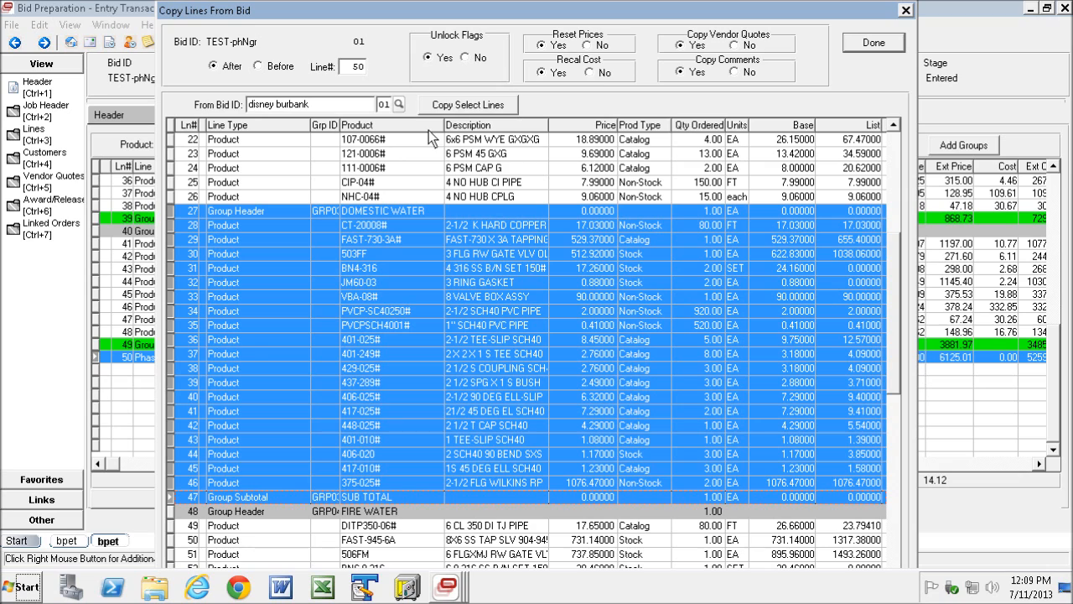
left_click(593, 44)
left_click(592, 72)
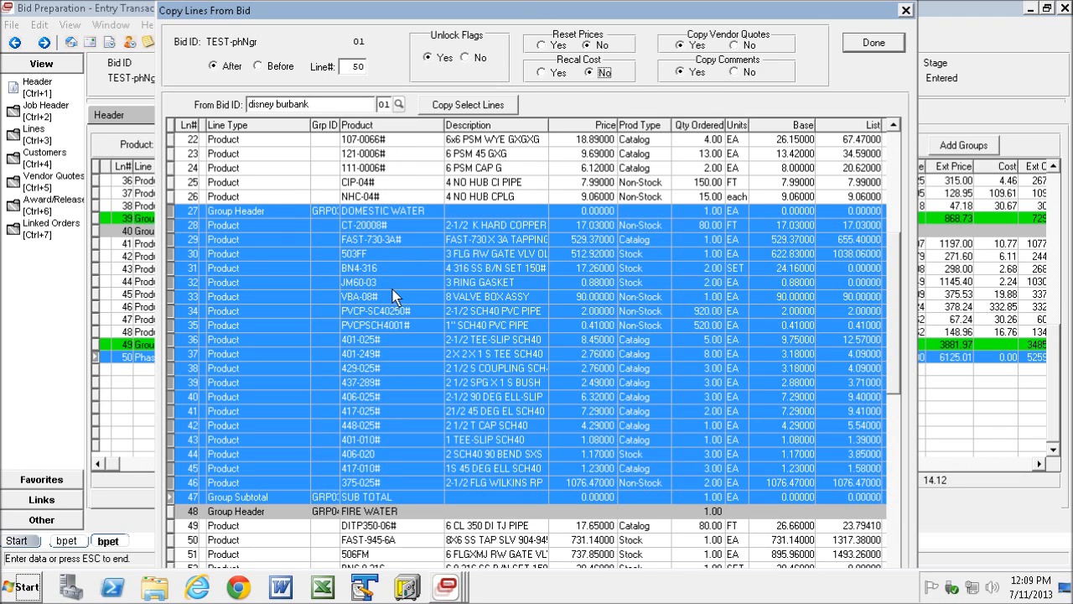
left_click(468, 105)
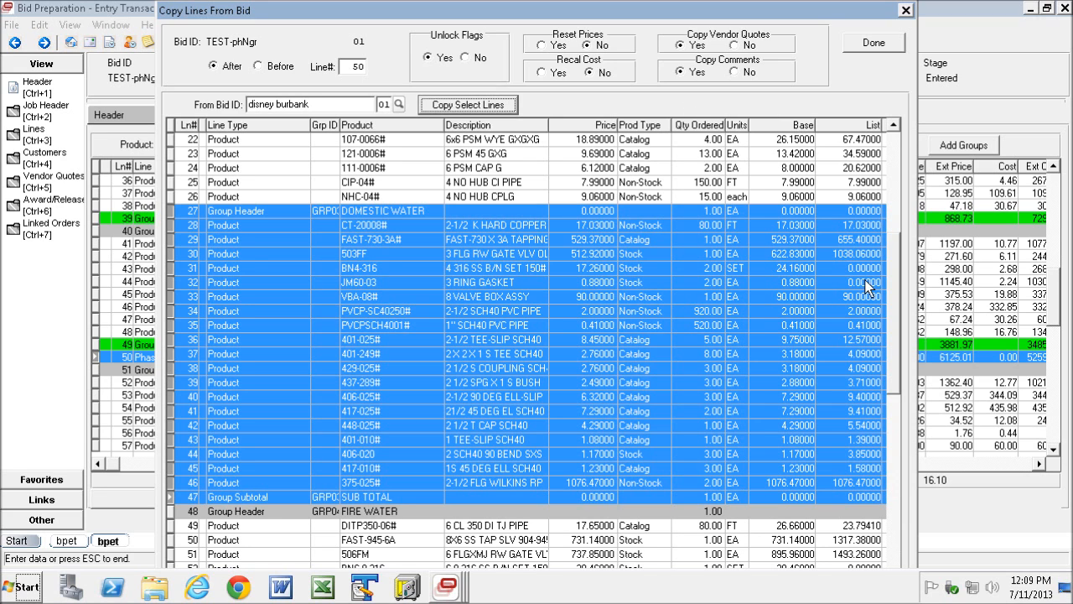
scroll(890, 318, "up", 2)
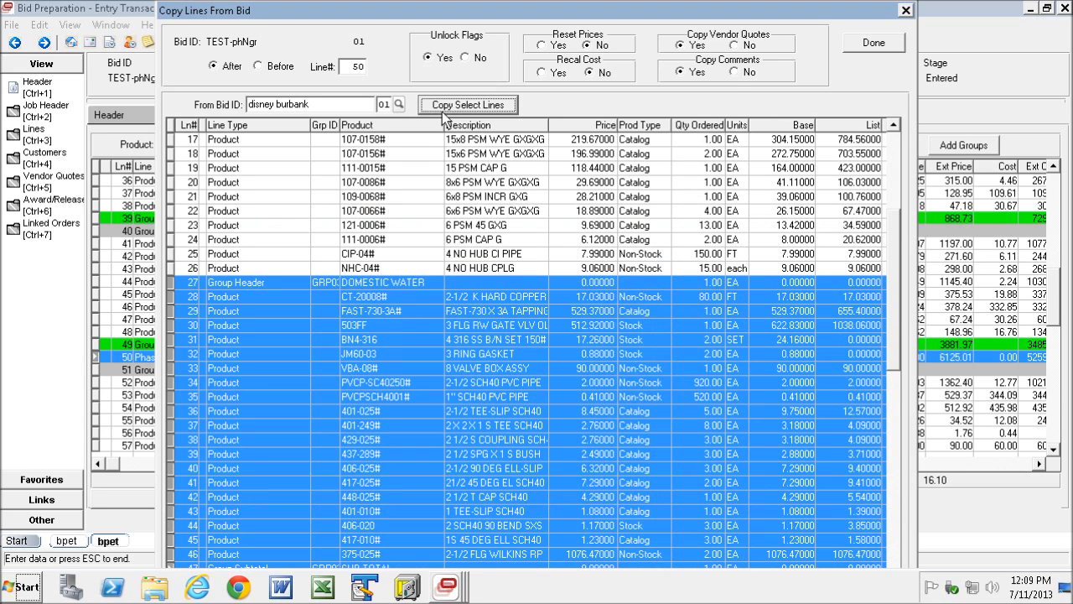
left_click(877, 44)
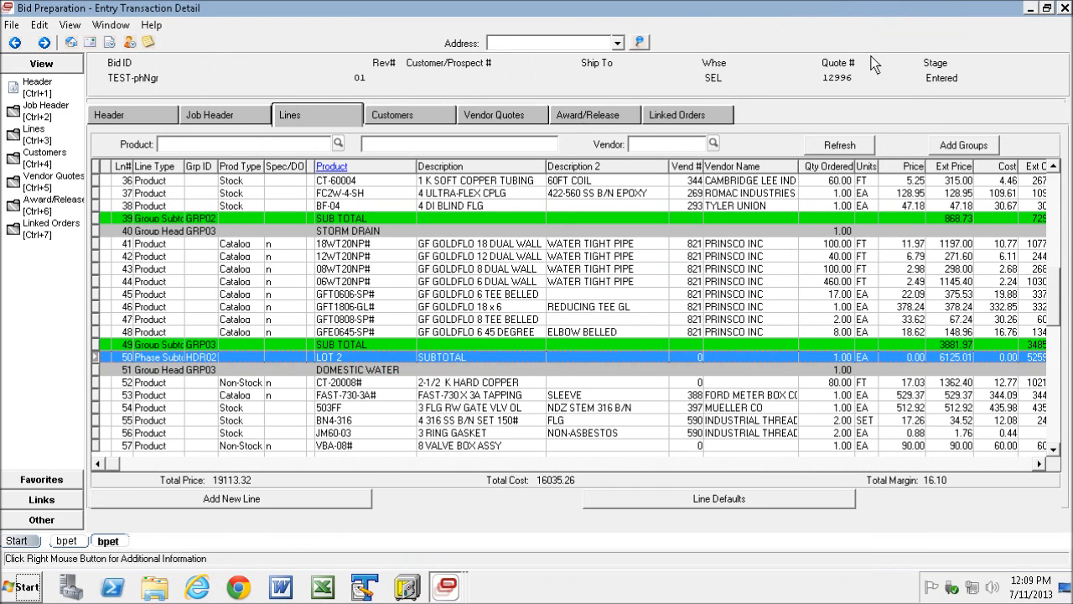
- Add a B-Bid Total line at the end of the bid, below the DOMESTIC WATER group's subtotal
left_click_drag(1056, 290, 1057, 372)
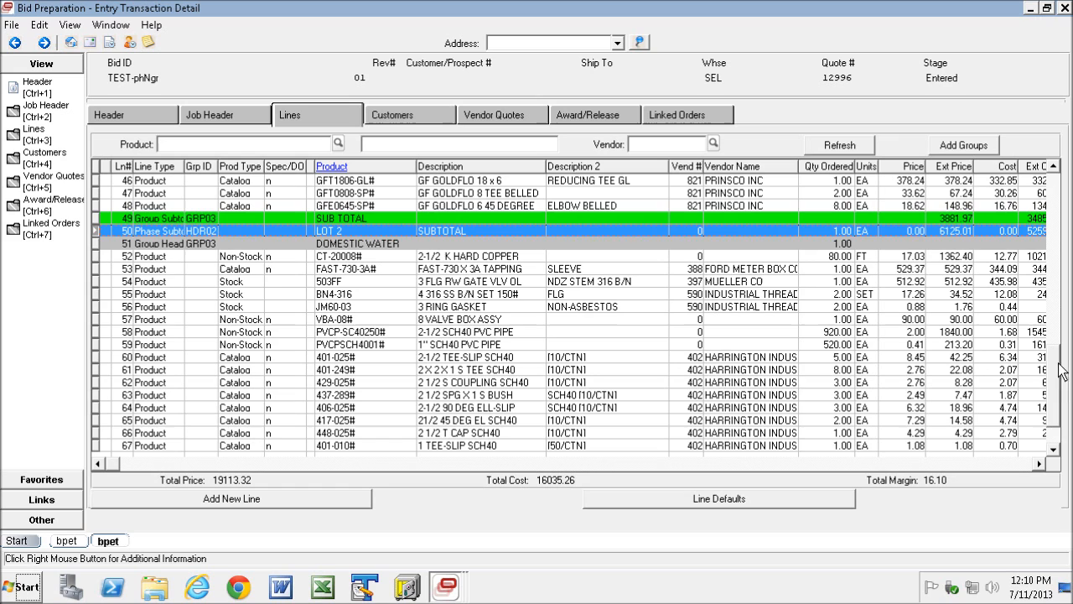
left_click_drag(1052, 389, 1051, 408)
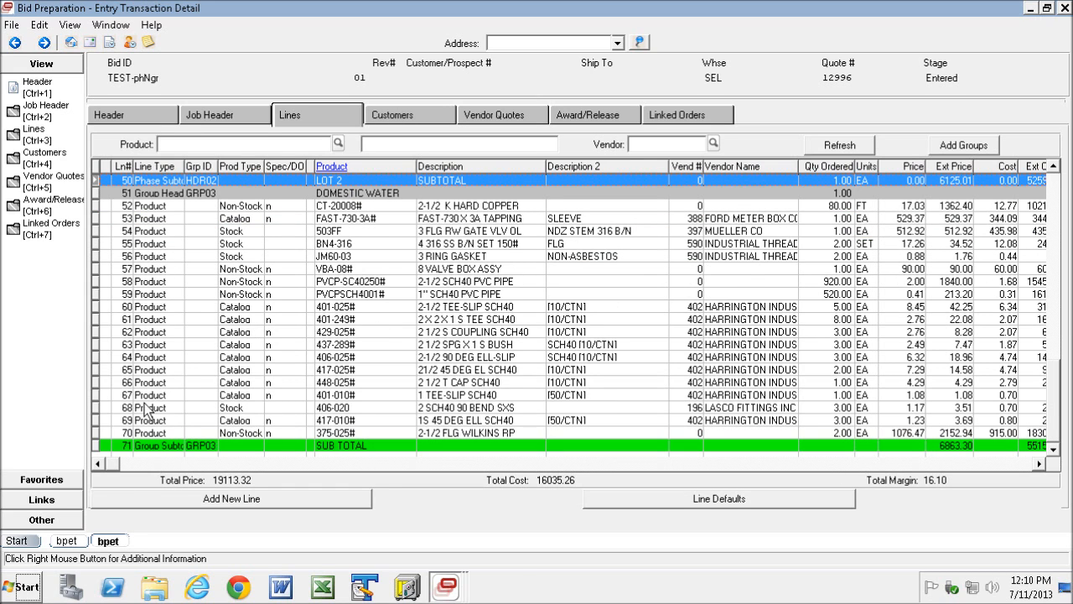
left_click(266, 497)
left_click(379, 148)
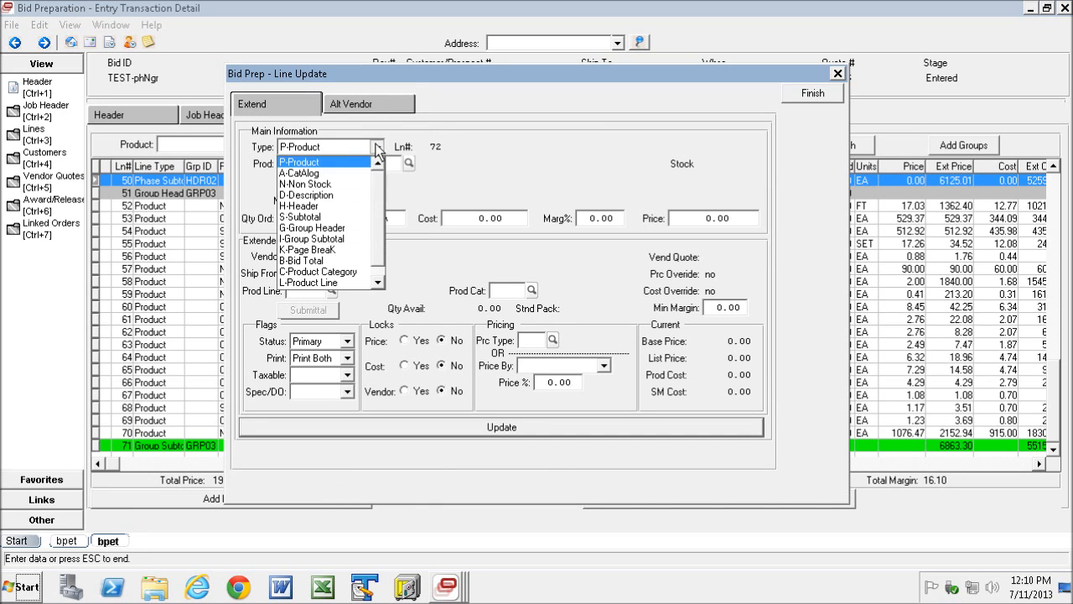
left_click(317, 260)
left_click(490, 425)
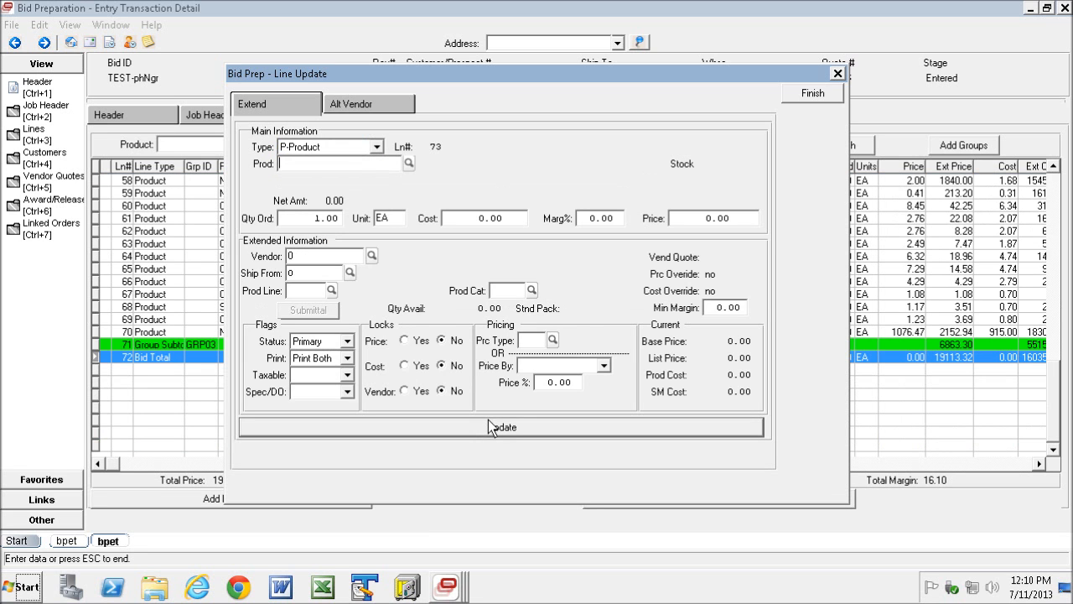
left_click(810, 94)
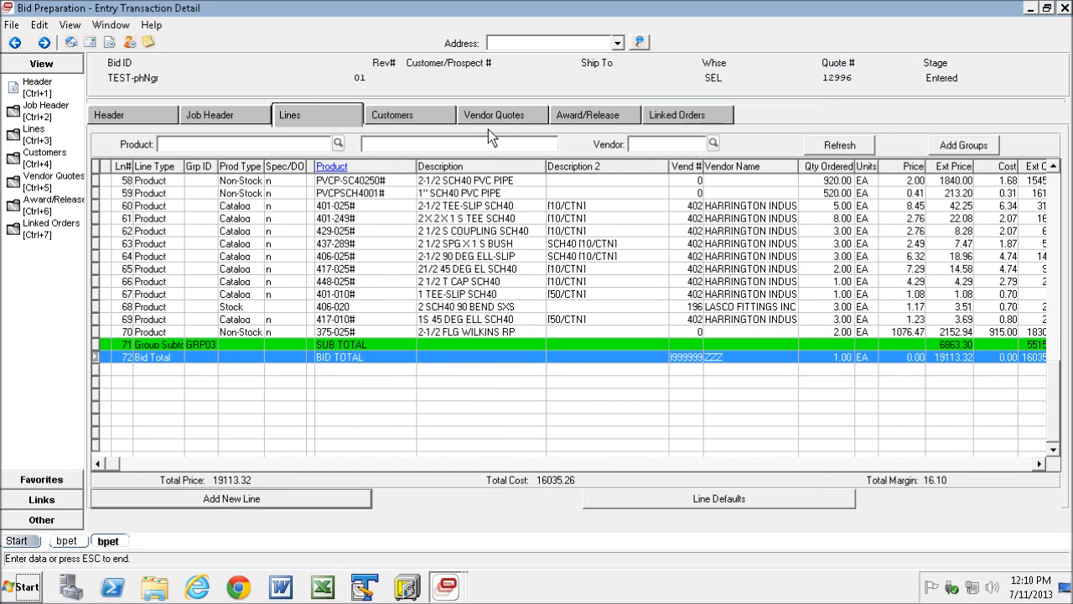
- Generate the bid proposal for customer BALI CONST INC as an on-screen report
left_click(408, 116)
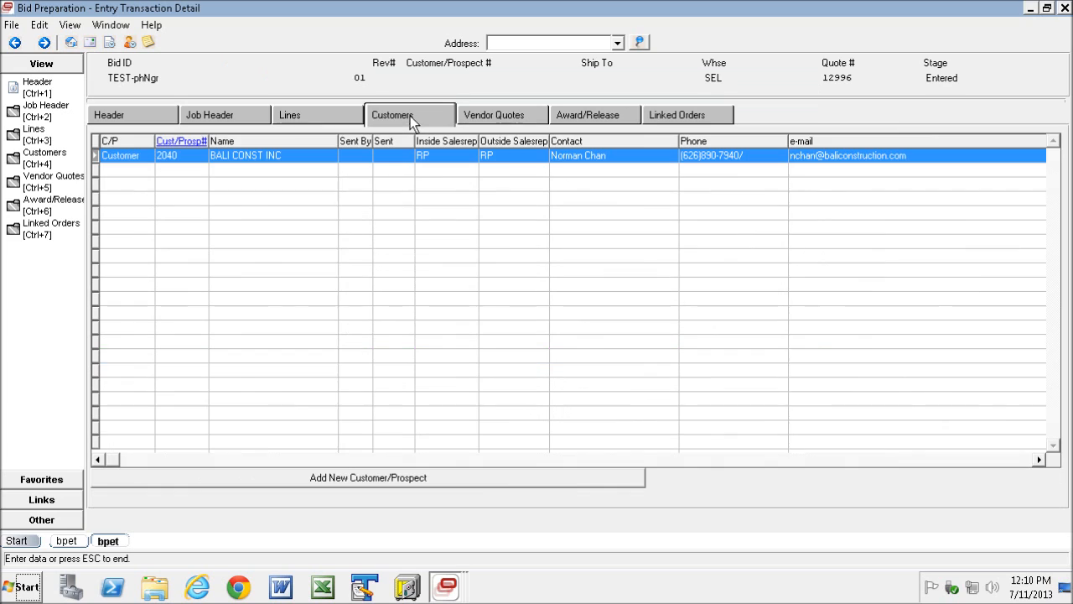
right_click(299, 155)
left_click(353, 211)
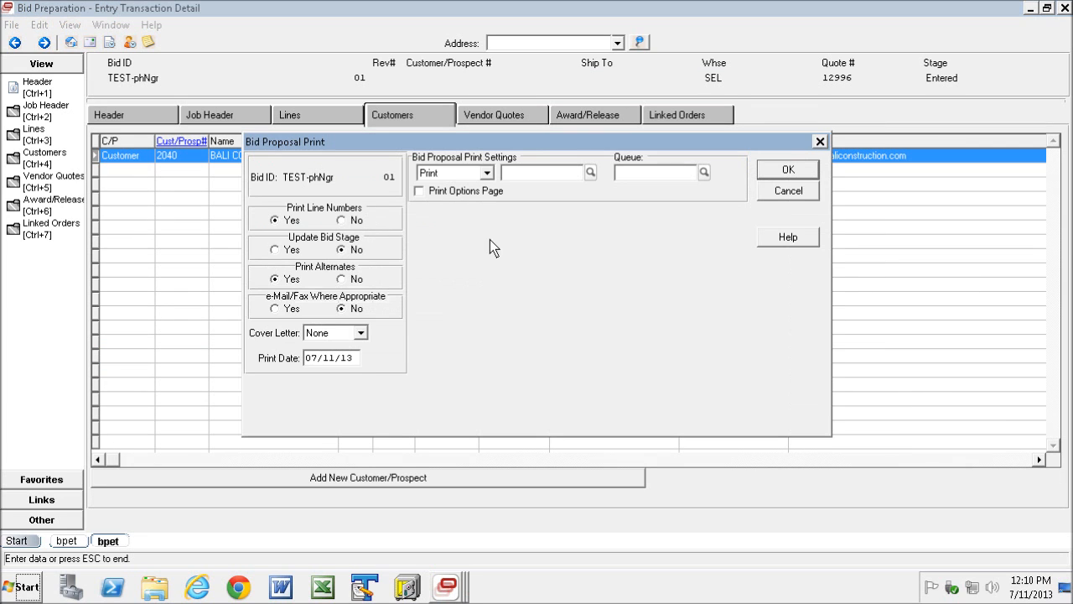
left_click(486, 173)
left_click(431, 254)
left_click(789, 171)
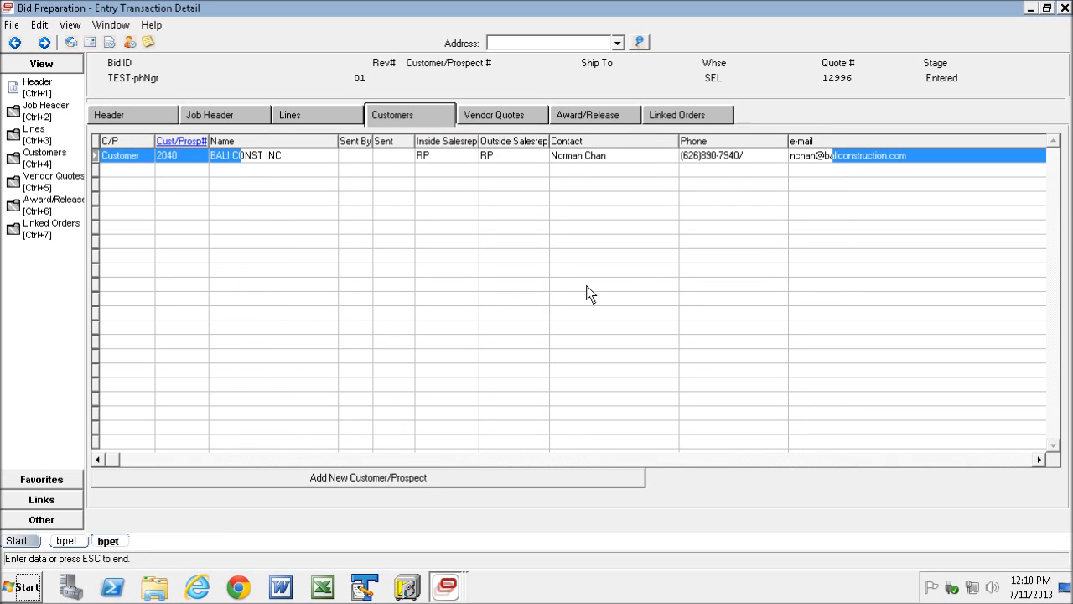
- Switch to the Report Viewer and refresh its list to retrieve the new bid proposal report
left_click(446, 587)
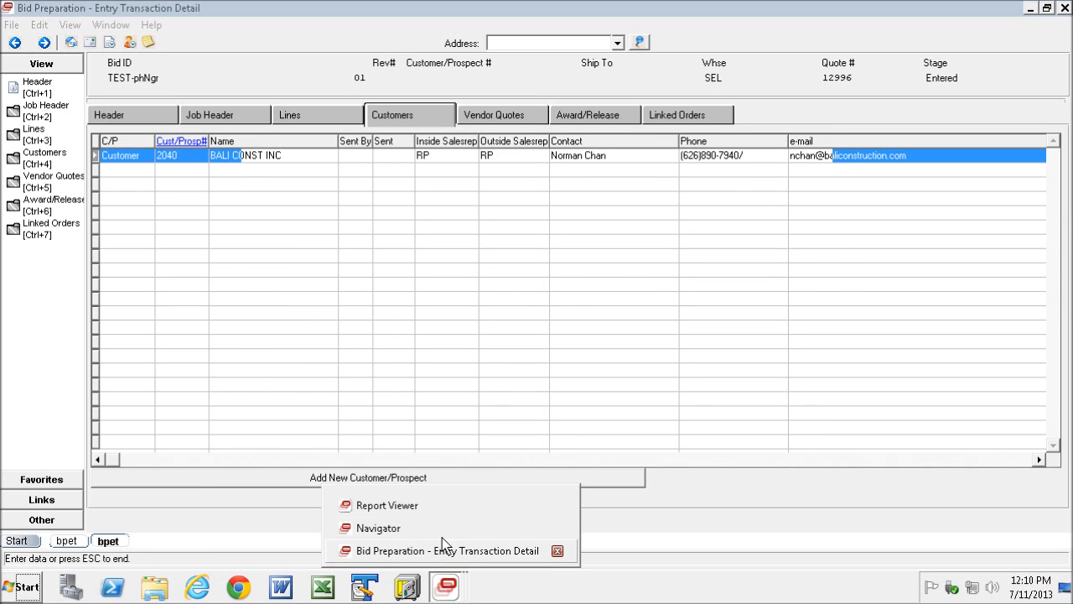
left_click(394, 507)
left_click(354, 282)
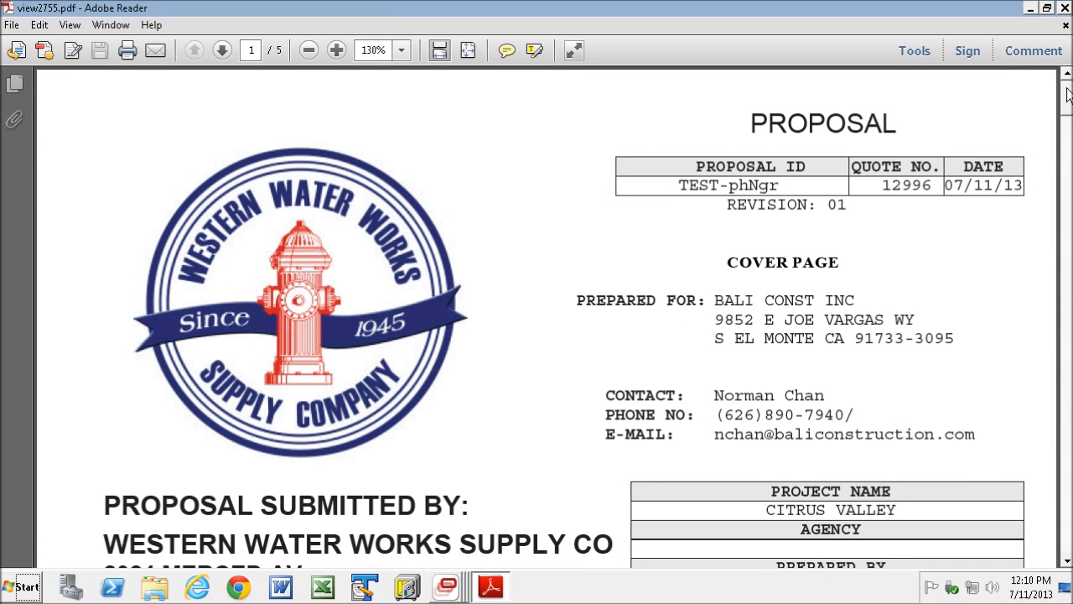
- Review the proposal PDF, checking the STORM DRAIN groups in both lots, the LOT 2 subtotal, the DOMESTIC WATER subtotal and the bid total
left_click_drag(1069, 94, 1048, 232)
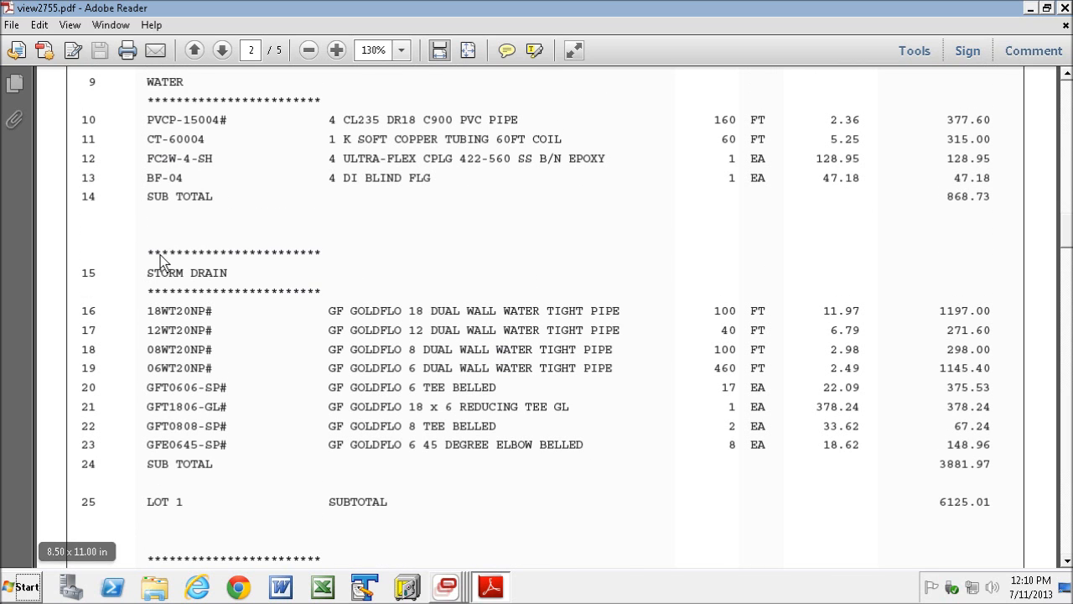
left_click_drag(149, 273, 237, 469)
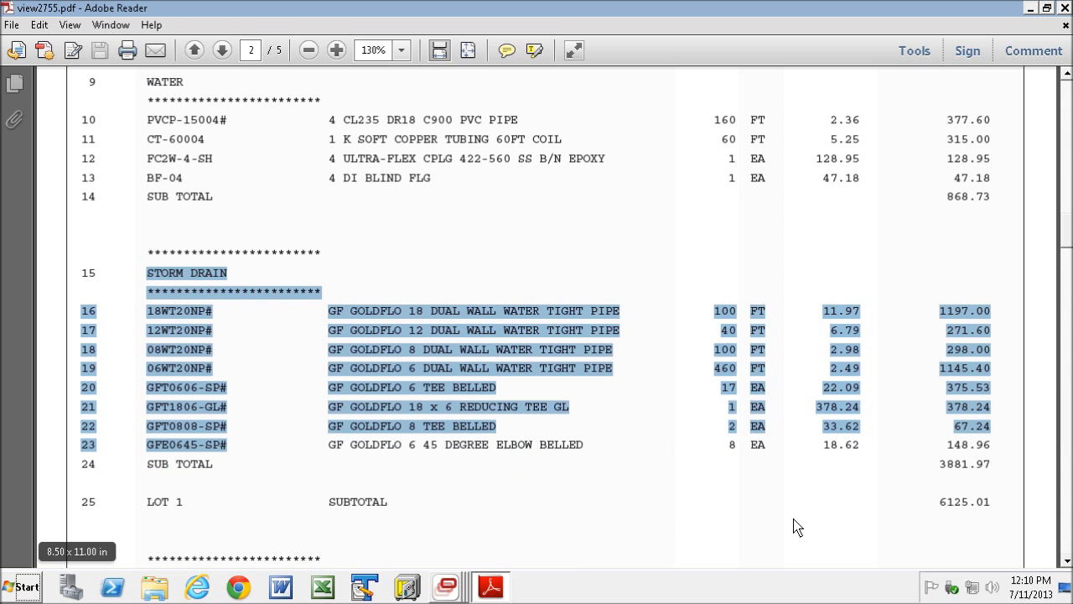
left_click_drag(1069, 214, 1069, 356)
left_click_drag(1066, 300, 1066, 319)
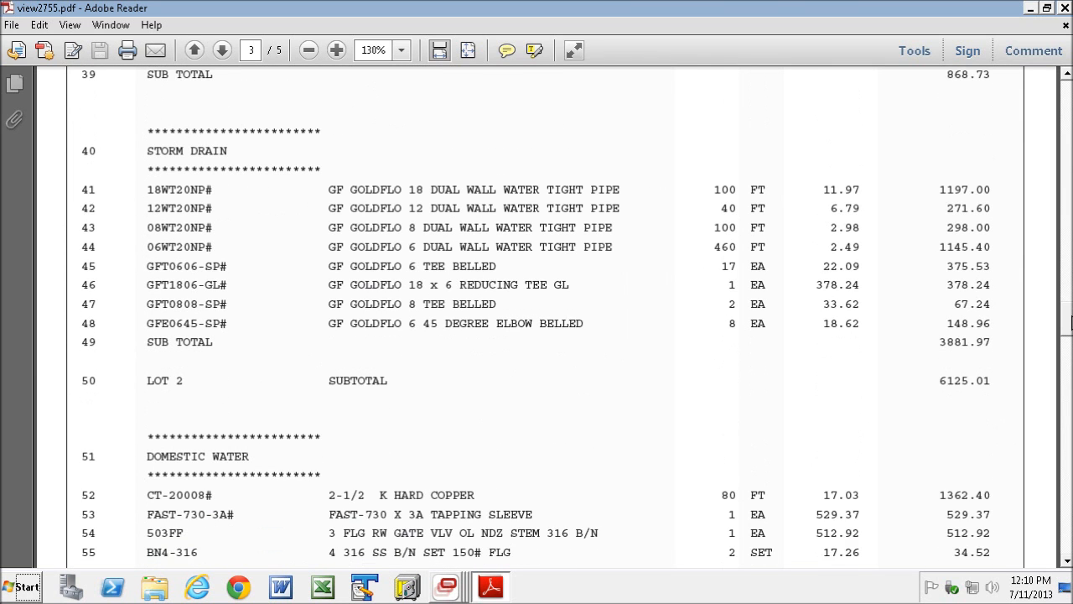
left_click_drag(163, 156, 1000, 354)
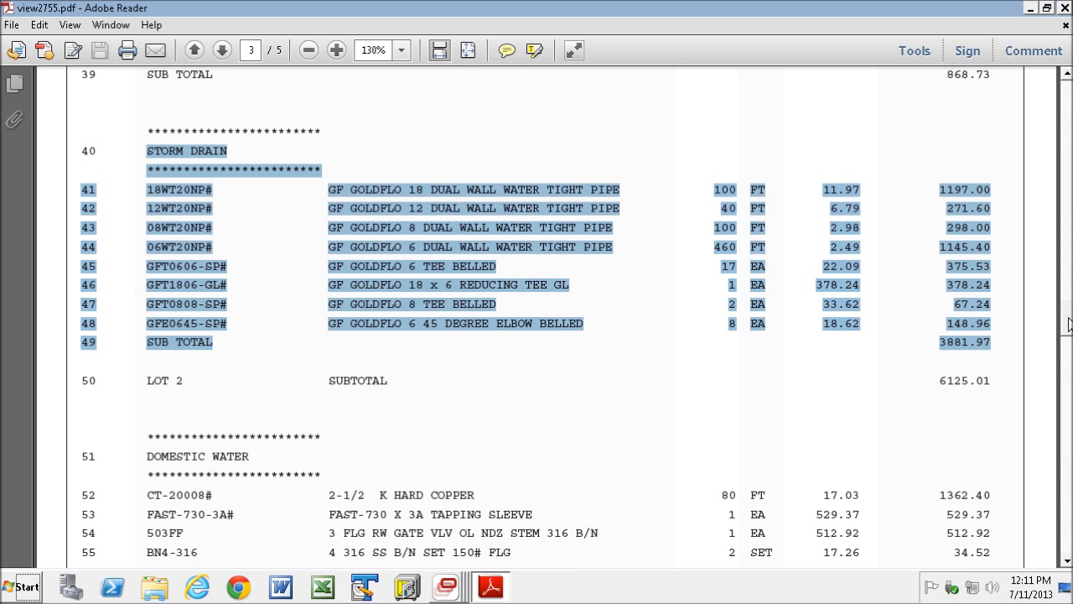
scroll(1069, 325, "down", 2)
left_click(954, 331)
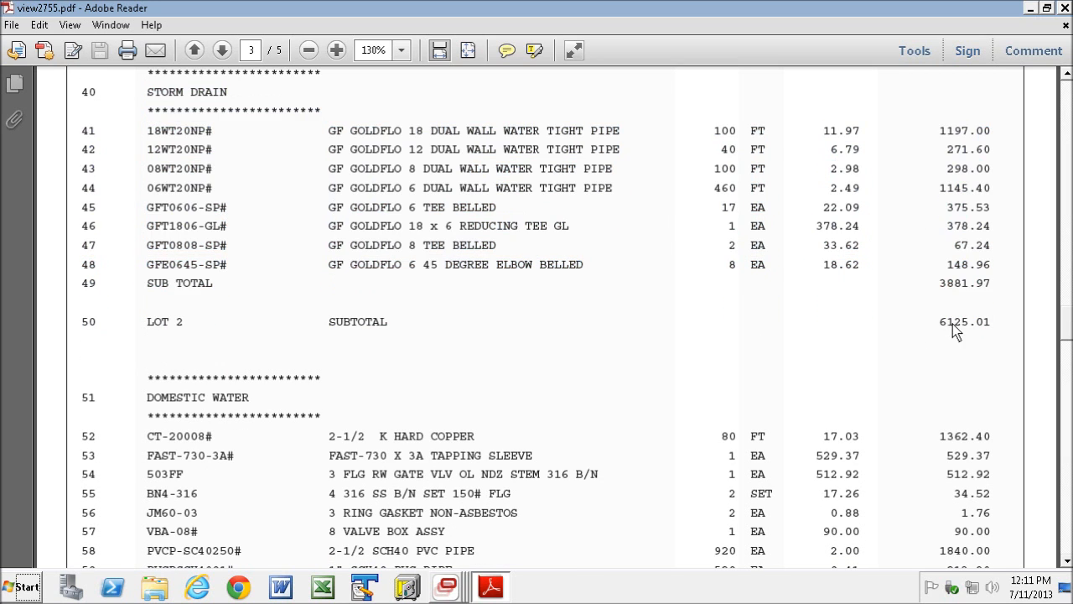
double_click(955, 331)
left_click_drag(1069, 324, 1069, 386)
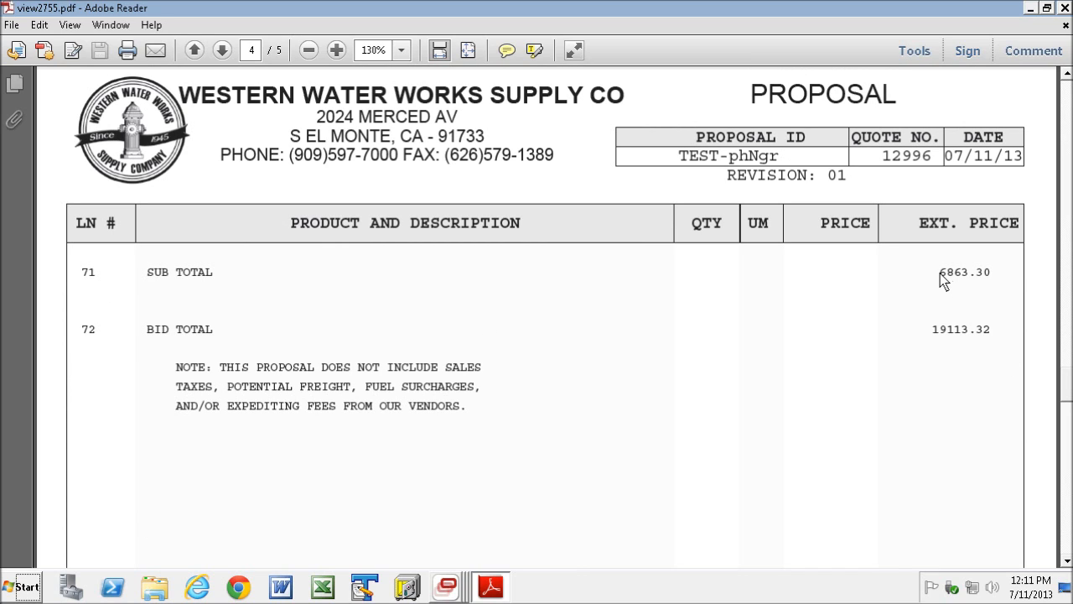
left_click_drag(982, 279, 998, 280)
left_click(938, 330)
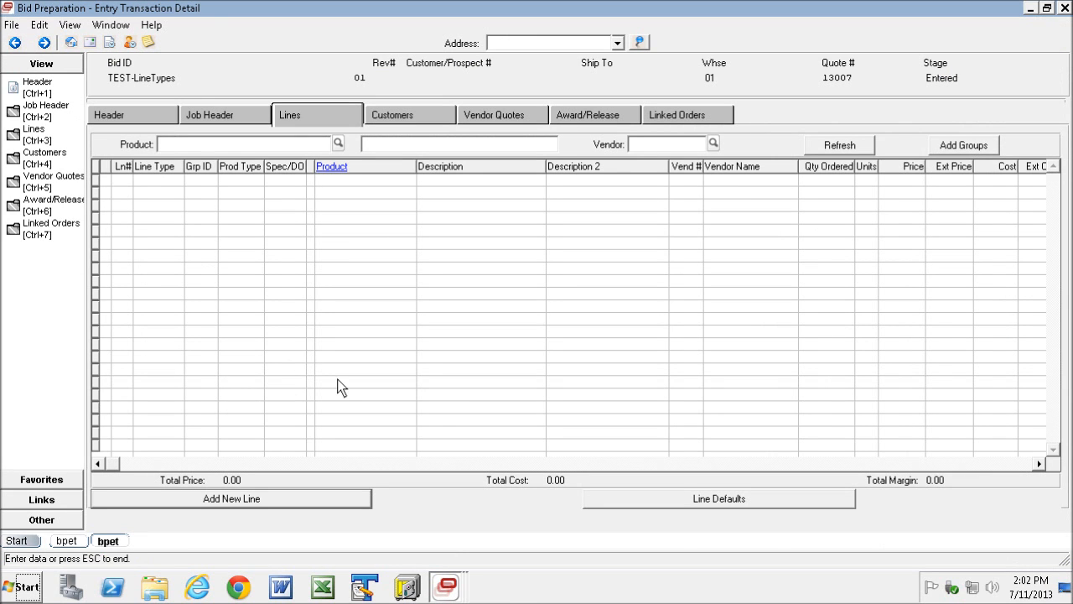
- Start a new line in bid TEST-LineTypes, view the product lookup for the A-CatAlog type, and return the type to P-Product
left_click(232, 500)
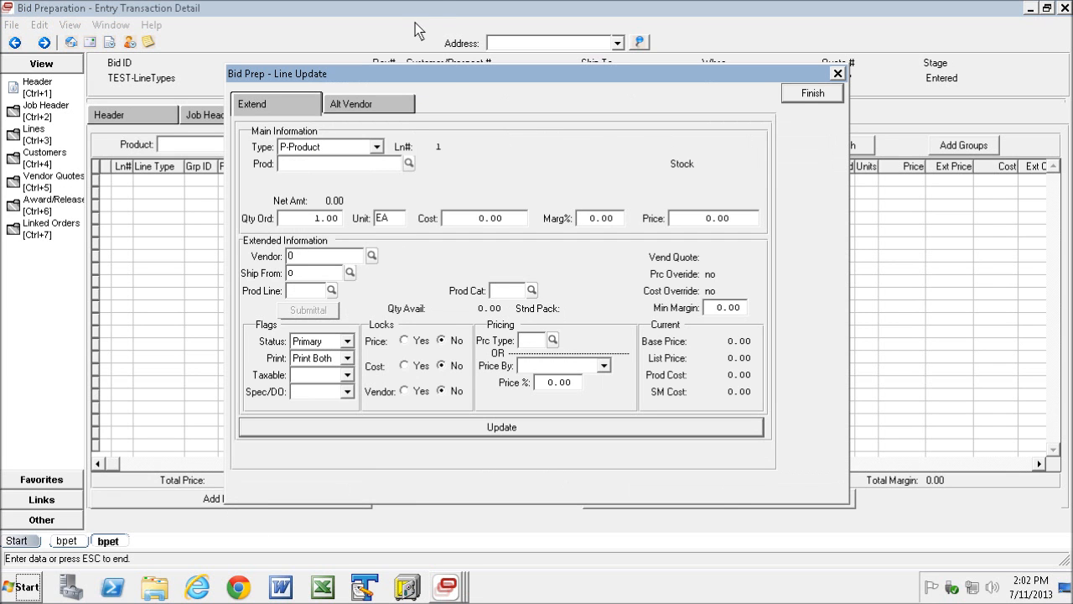
left_click_drag(445, 76, 464, 74)
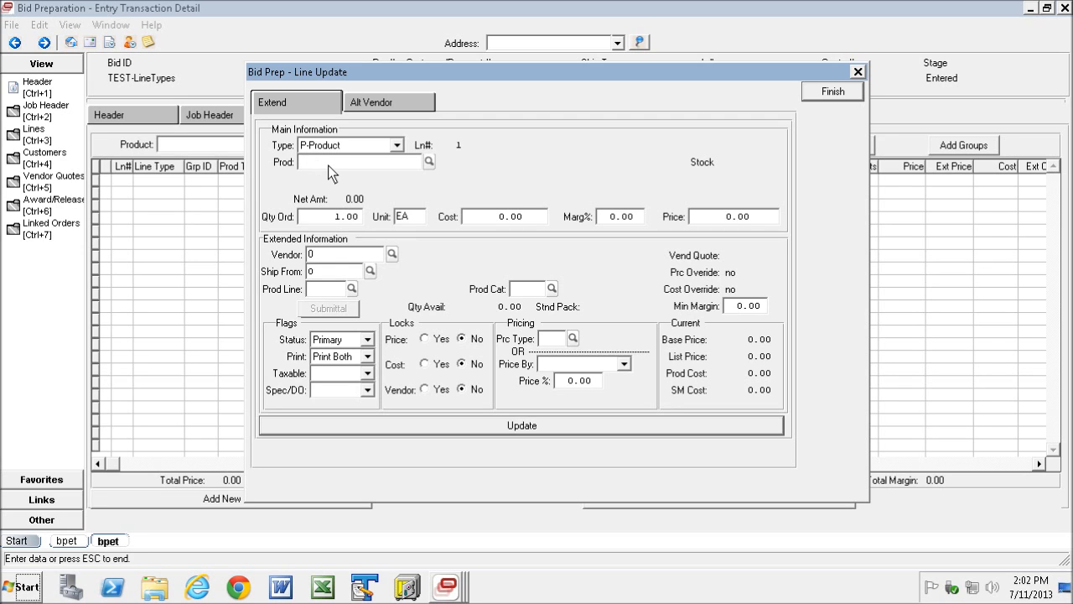
left_click(398, 145)
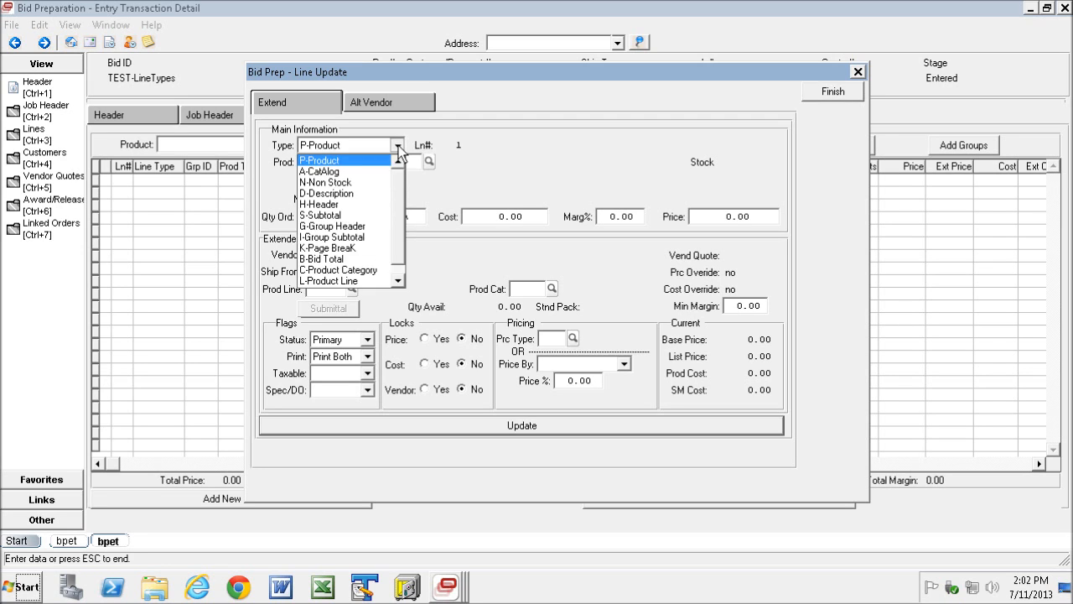
left_click(330, 172)
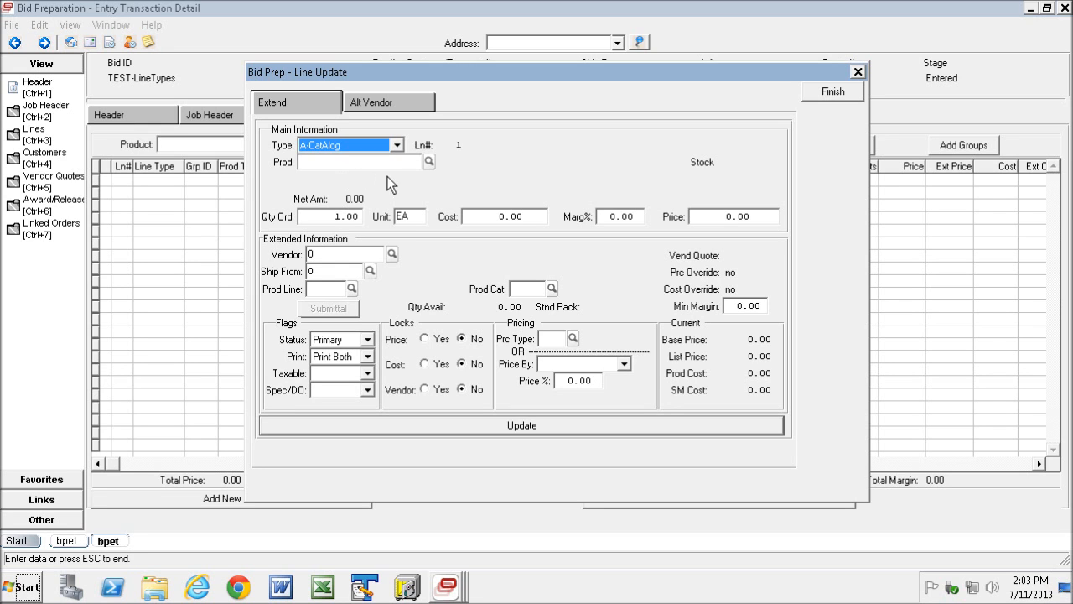
left_click(429, 161)
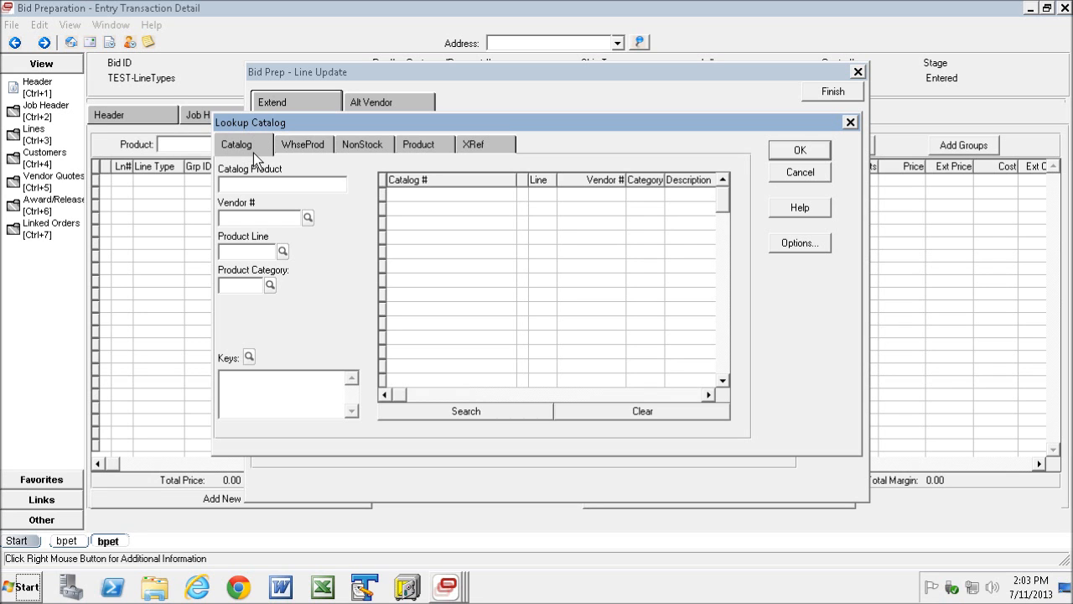
left_click(803, 171)
left_click(381, 150)
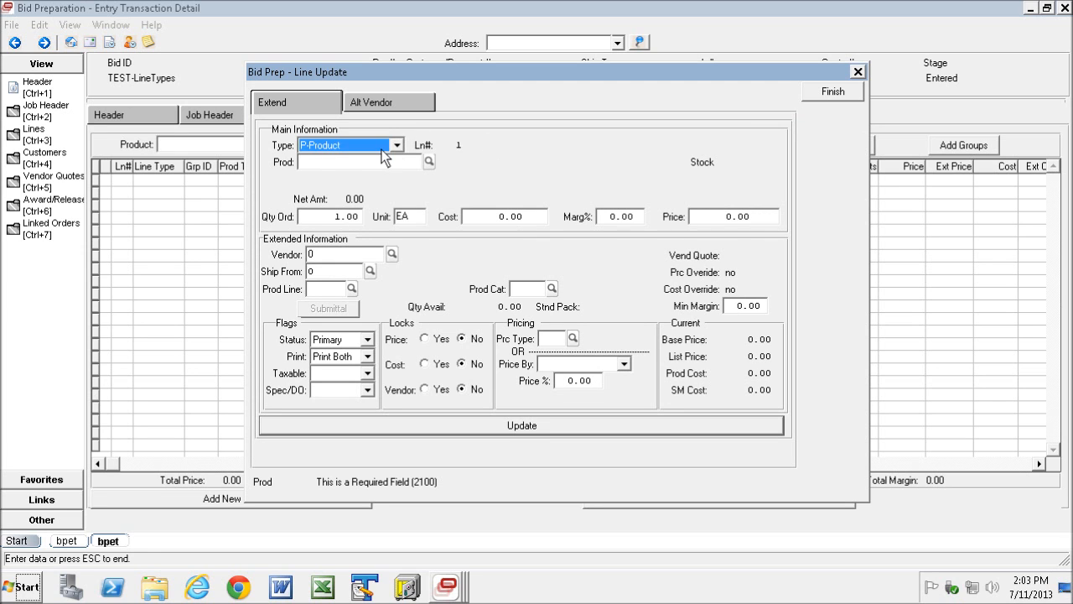
- Set the line type to N-Non Stock and pick product 017110FW040# from the non-stock product lookup
left_click(397, 145)
left_click(320, 179)
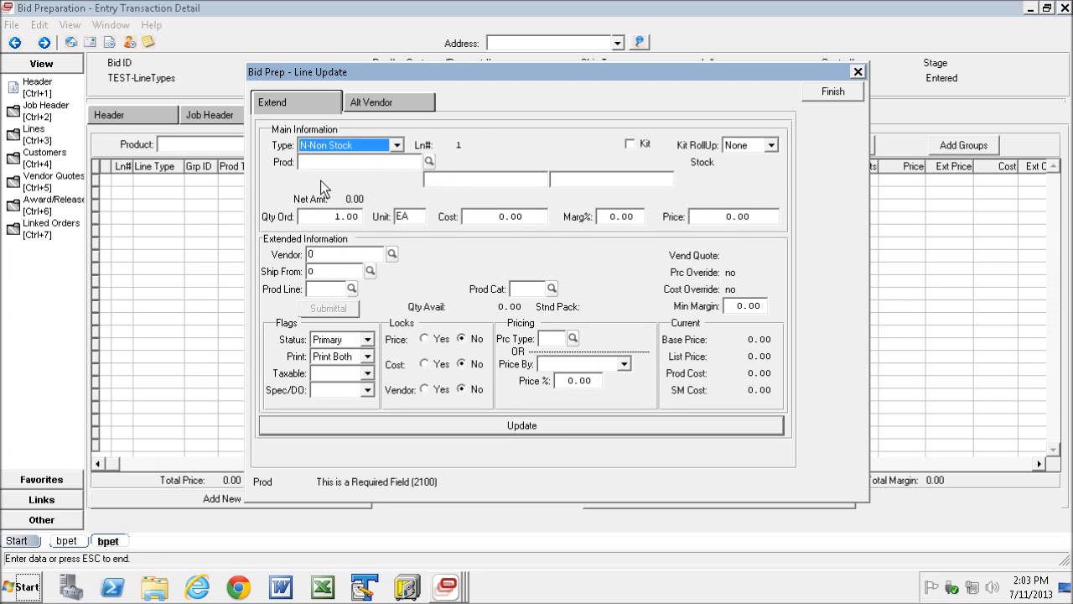
left_click(429, 161)
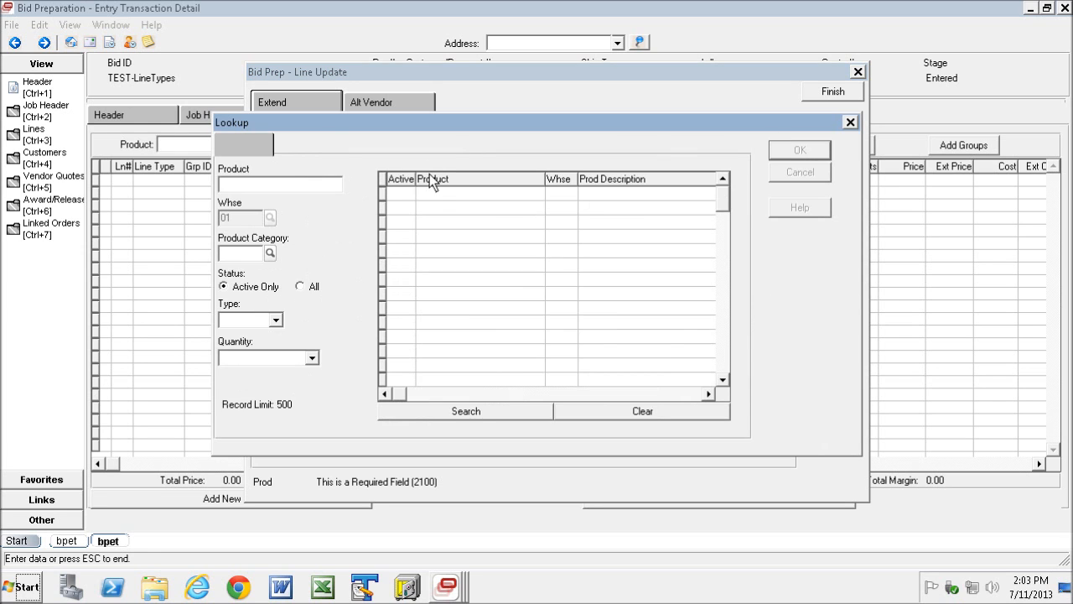
left_click(656, 352)
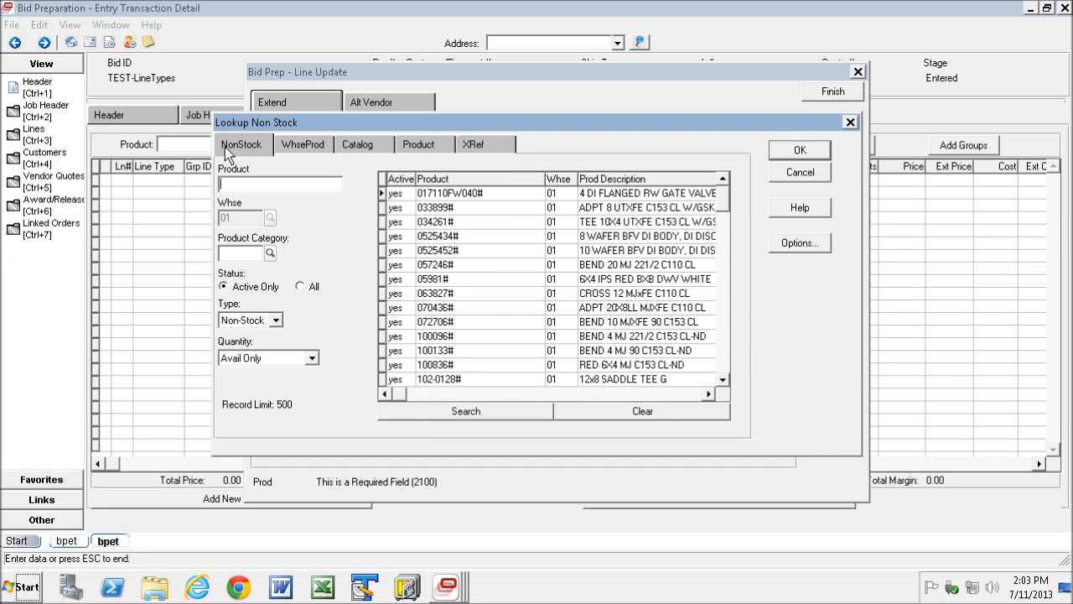
left_click(808, 152)
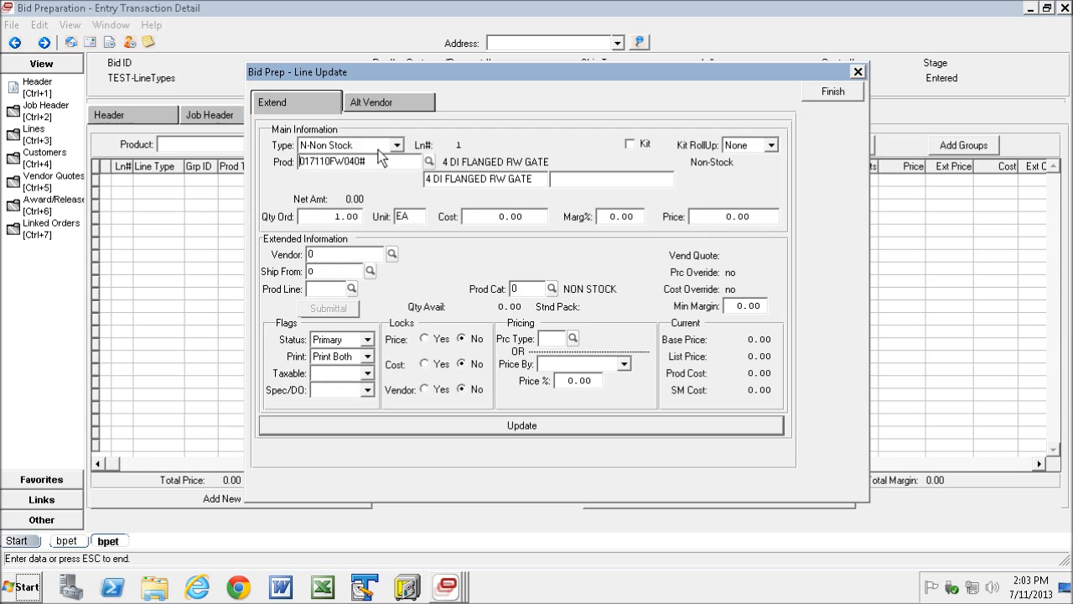
- Change the line type to P-Product and pick product #5 from the warehouse product lookup
left_click(398, 144)
scroll(381, 159, "up", 1)
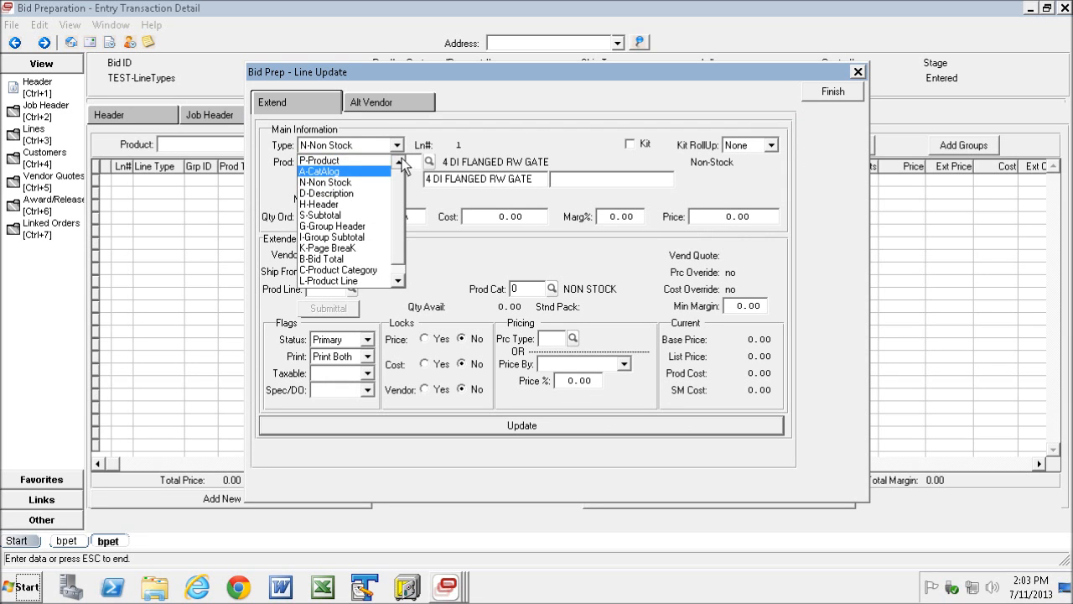
left_click(386, 161)
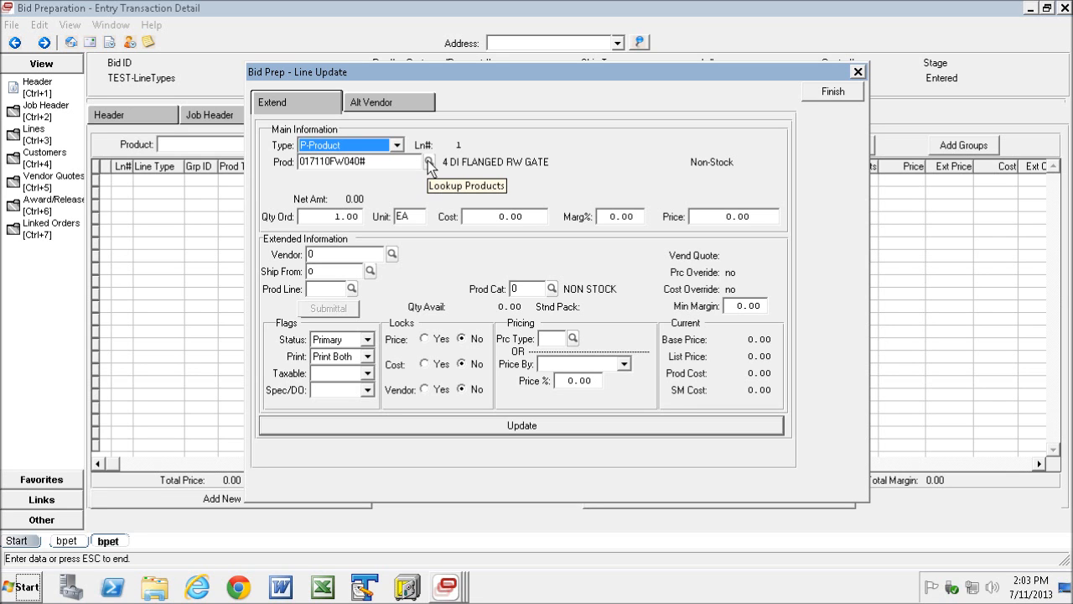
left_click(429, 161)
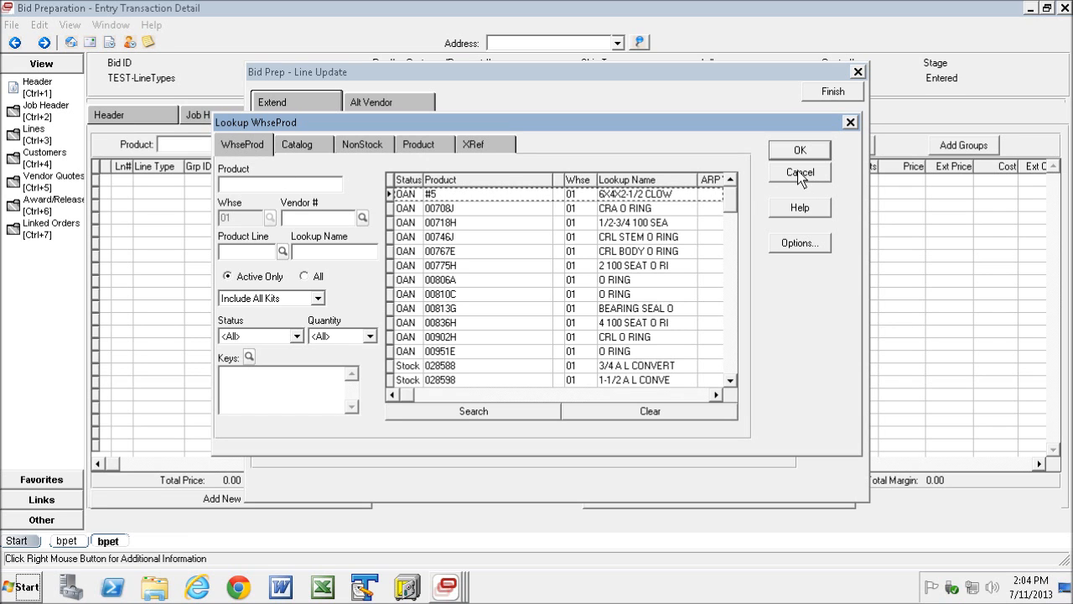
left_click(800, 150)
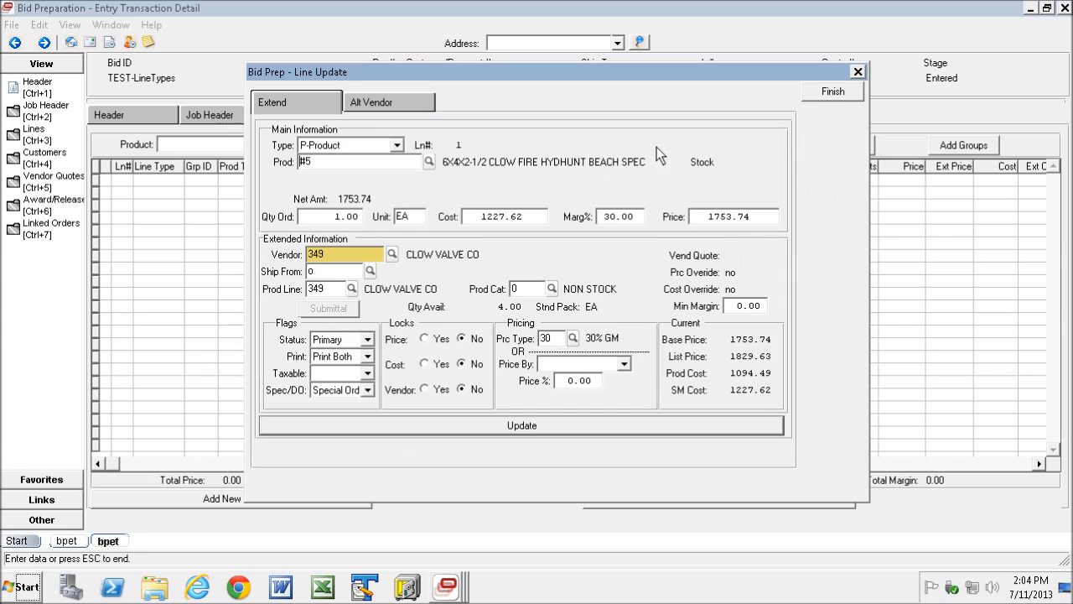
- Clear the product number from the line and view the list of available line types
key("BackSpace")
left_click(395, 146)
left_click(399, 145)
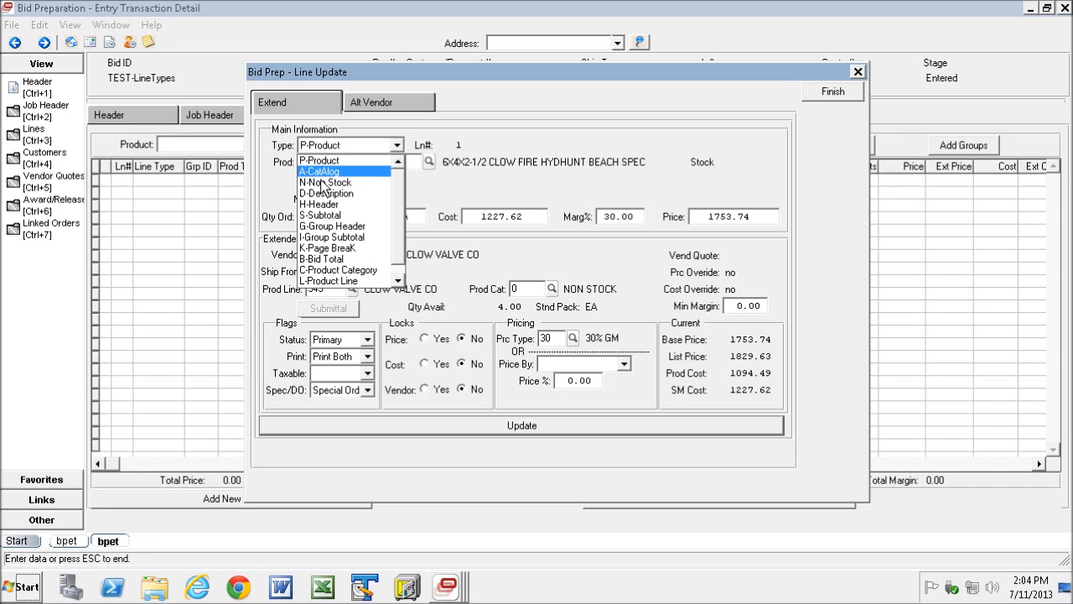
left_click(519, 117)
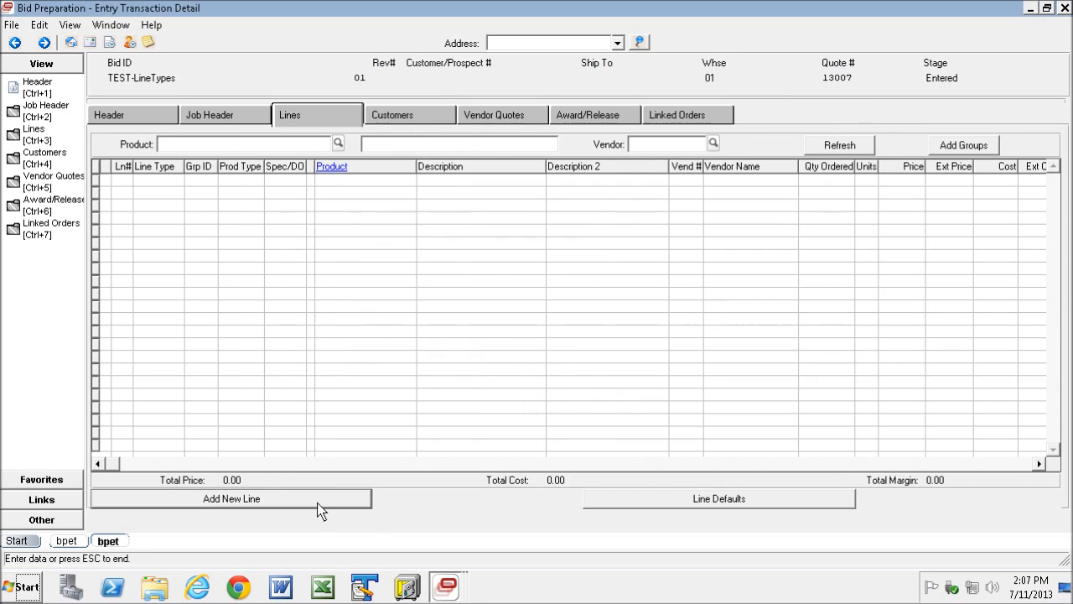
- Start a new P-Product line and search the warehouse product lookup for products starting with "sp"
left_click(319, 505)
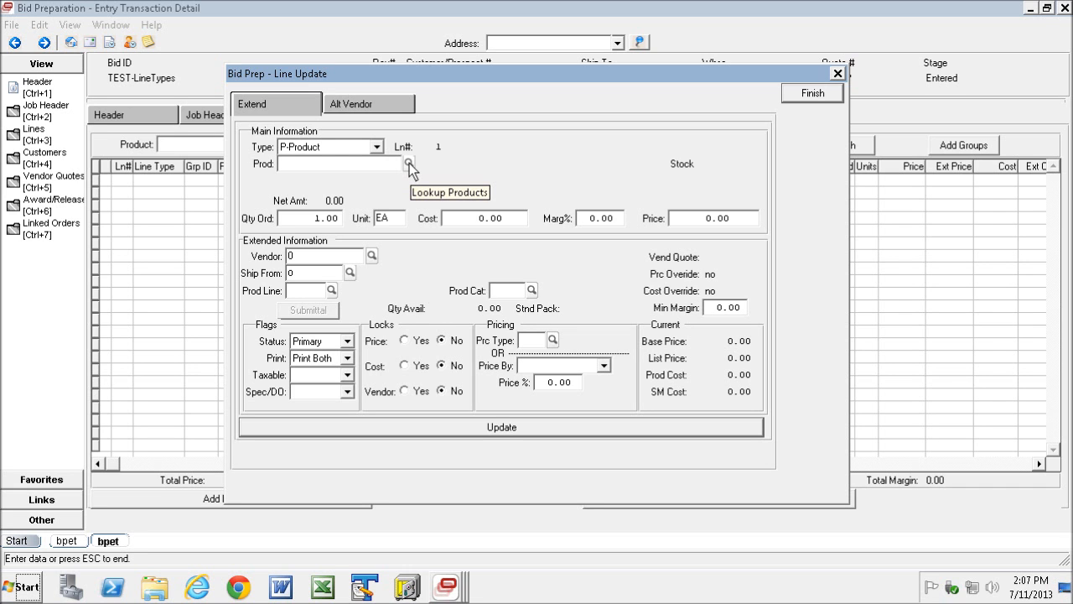
left_click(408, 162)
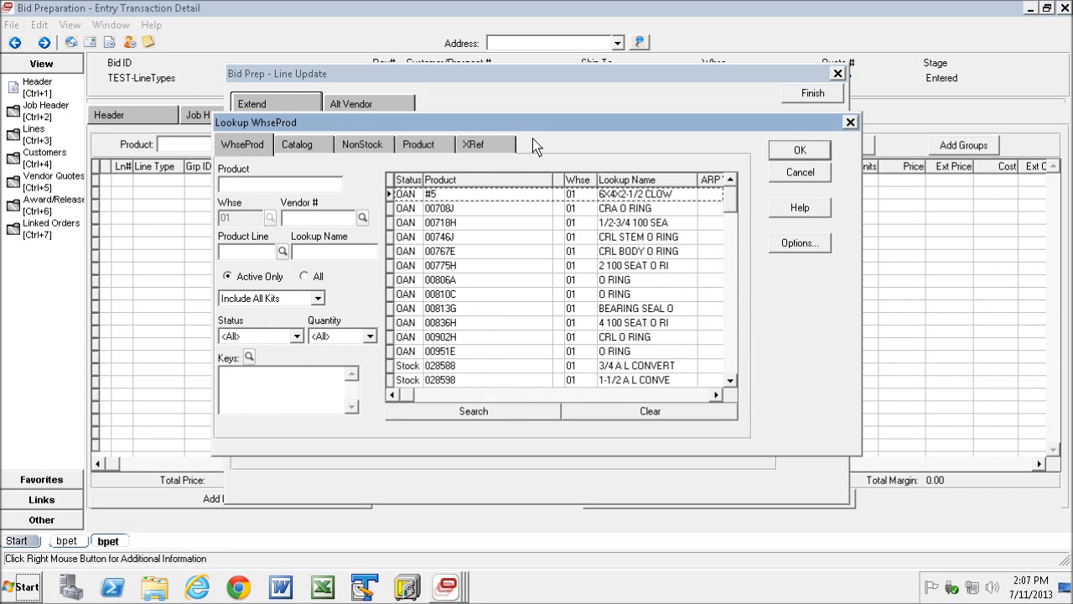
left_click_drag(536, 125, 625, 103)
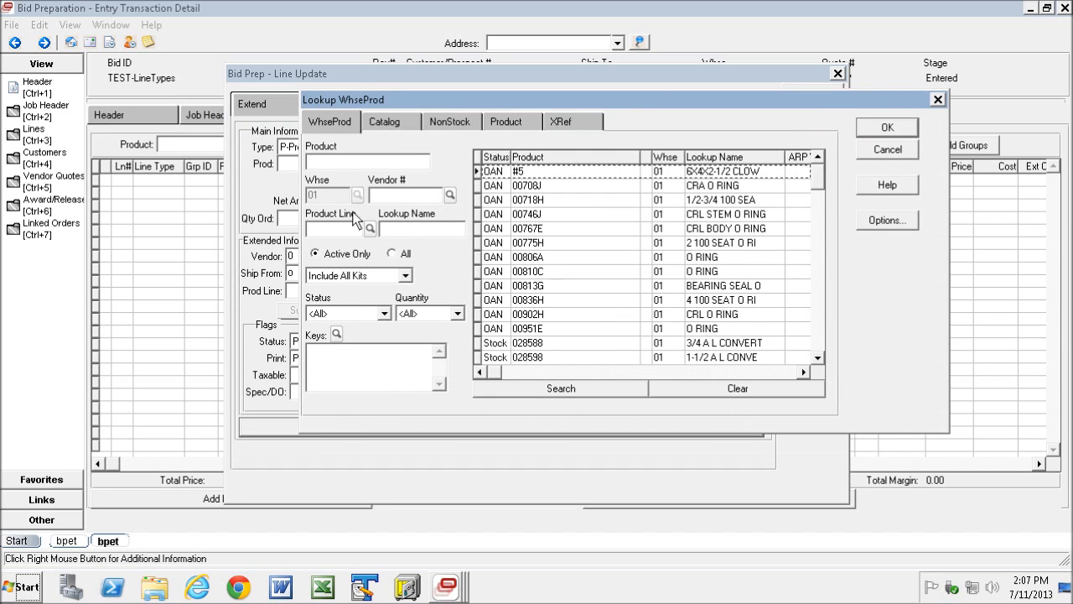
left_click(335, 378)
left_click(337, 159)
type("sp")
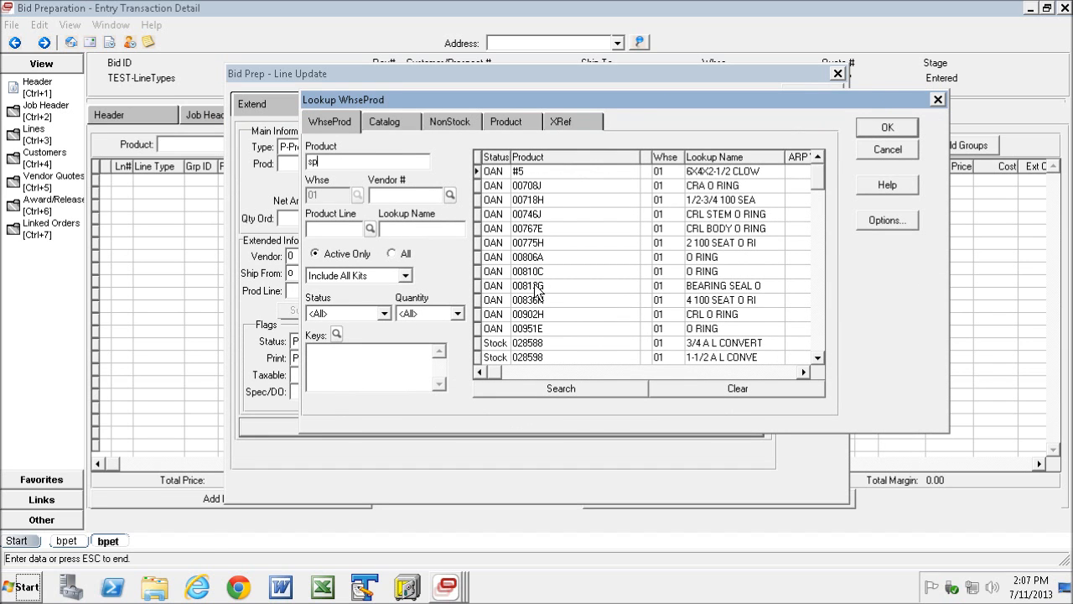
left_click(571, 390)
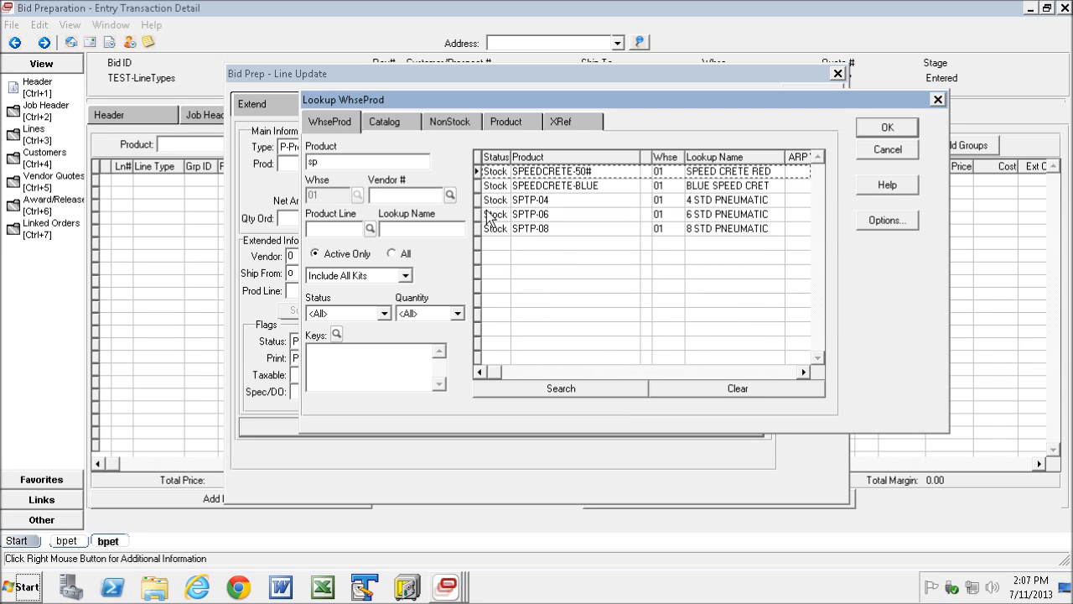
- Add products SPTP-04, SPTP-06 and SPTP-08 to the bid together, finish line entry and refresh the bid lines
left_click_drag(481, 204, 485, 229)
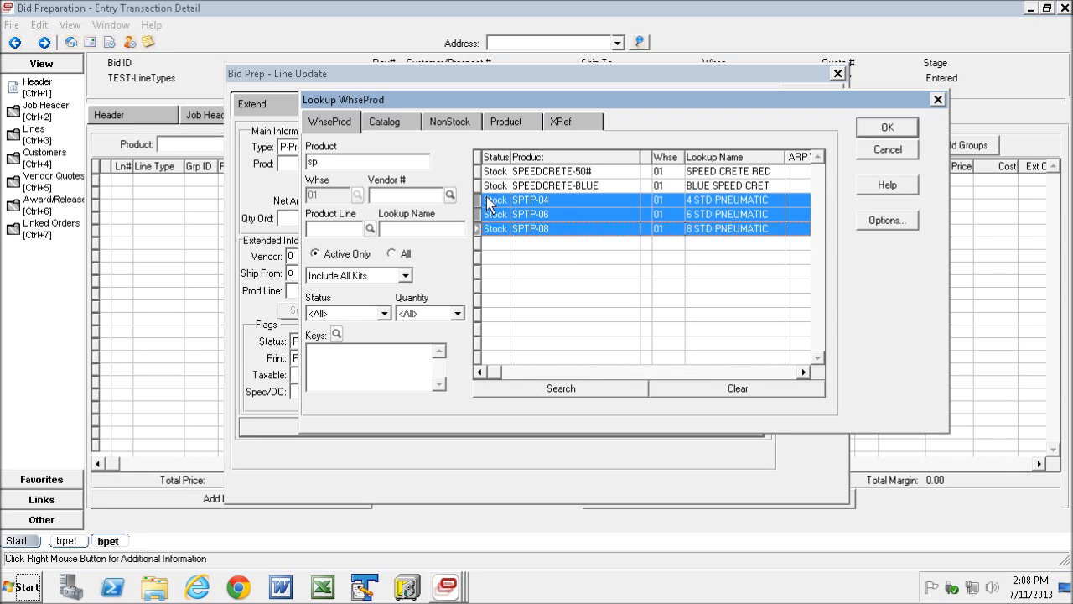
left_click(889, 128)
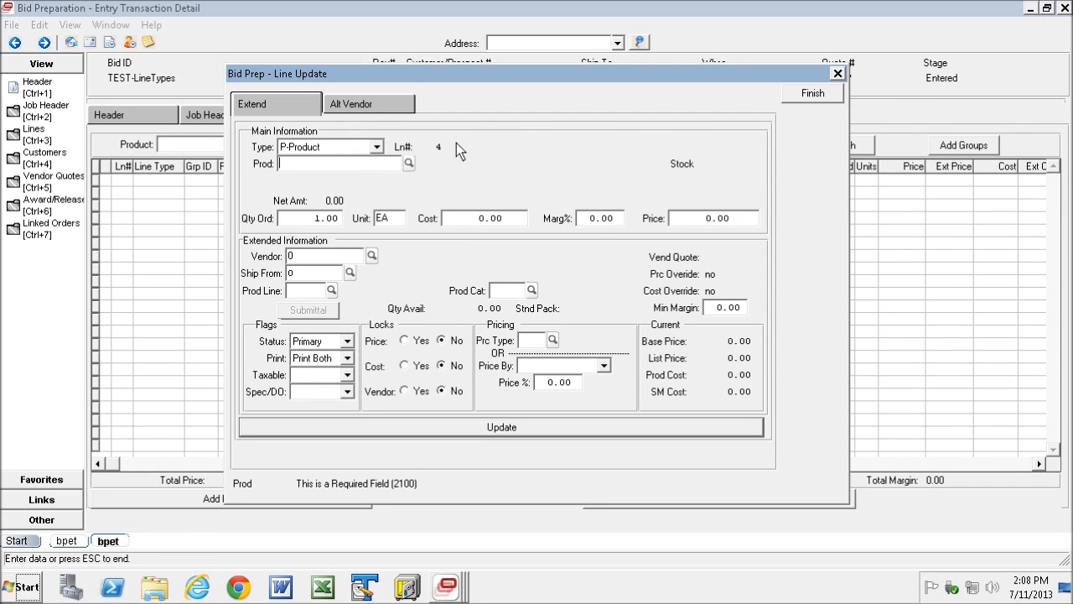
left_click(815, 96)
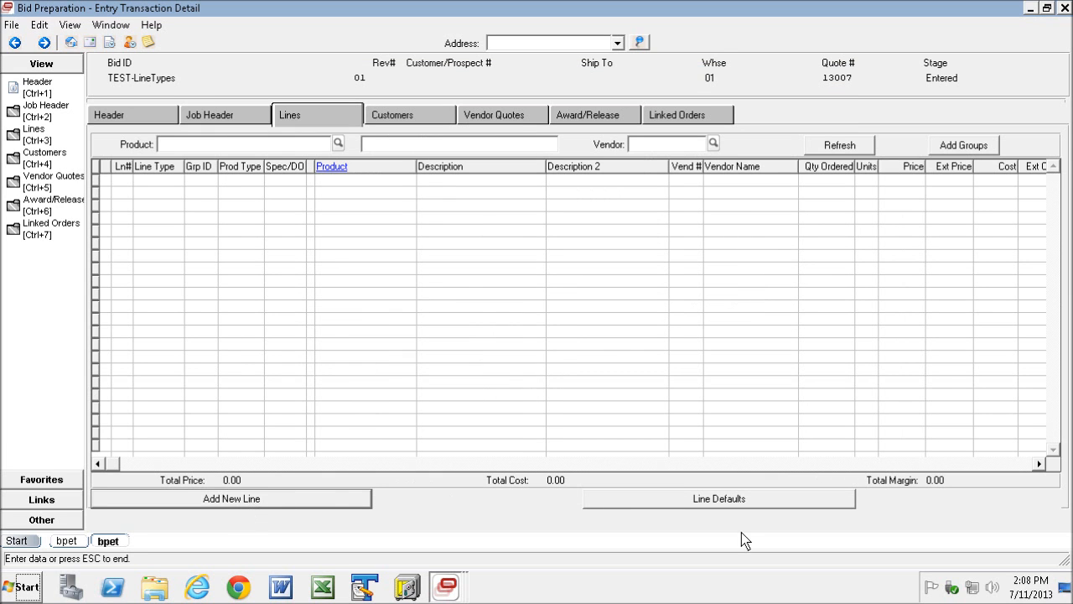
left_click(833, 146)
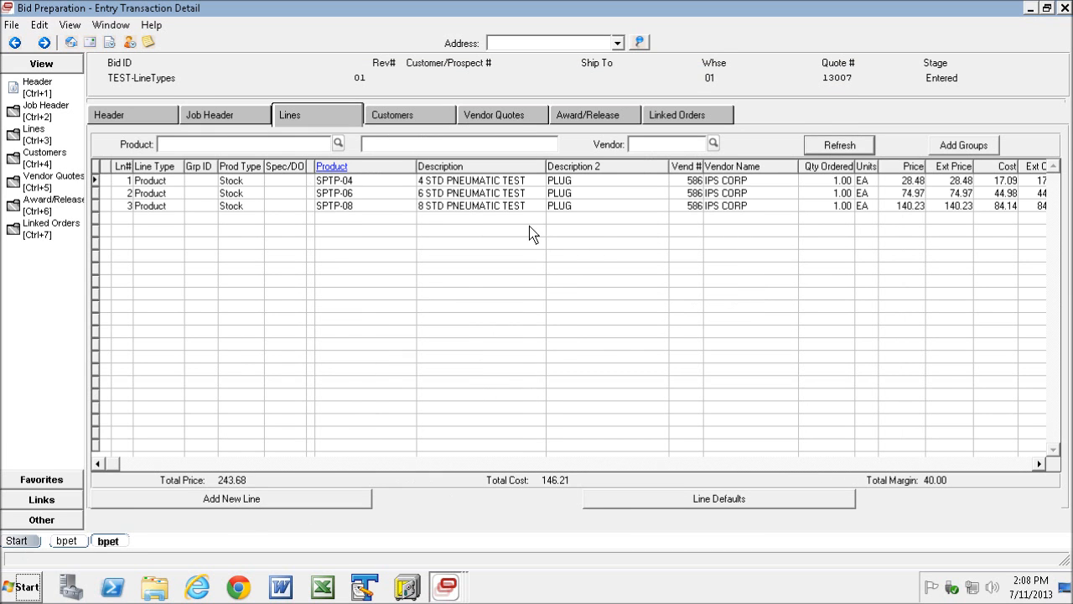
- Select the SPTP-04, SPTP-06 and SPTP-08 lines in the bid
left_click(96, 183)
left_click_drag(97, 193, 97, 206)
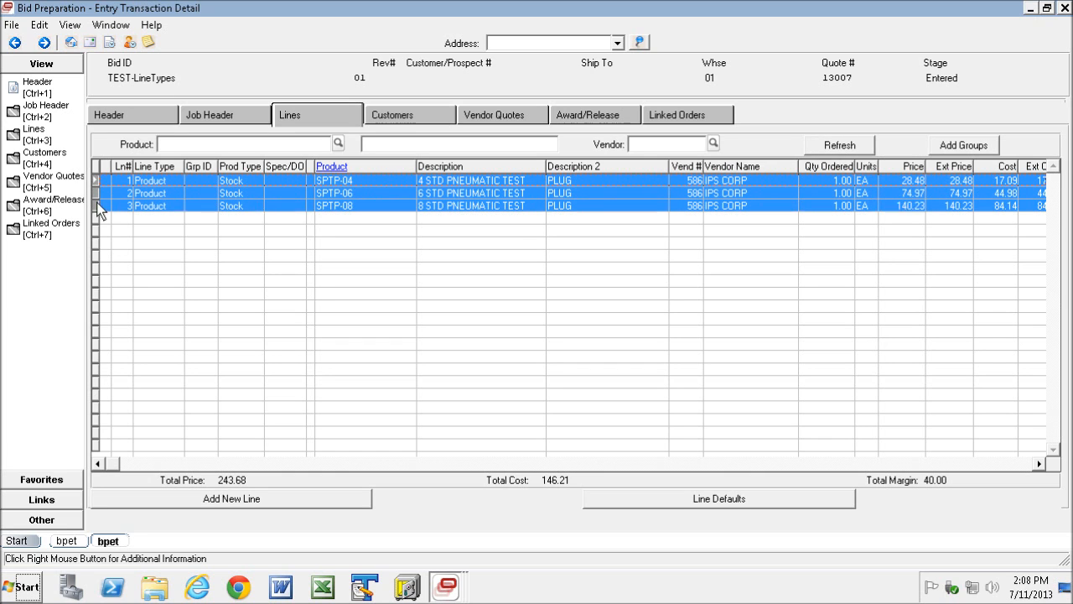